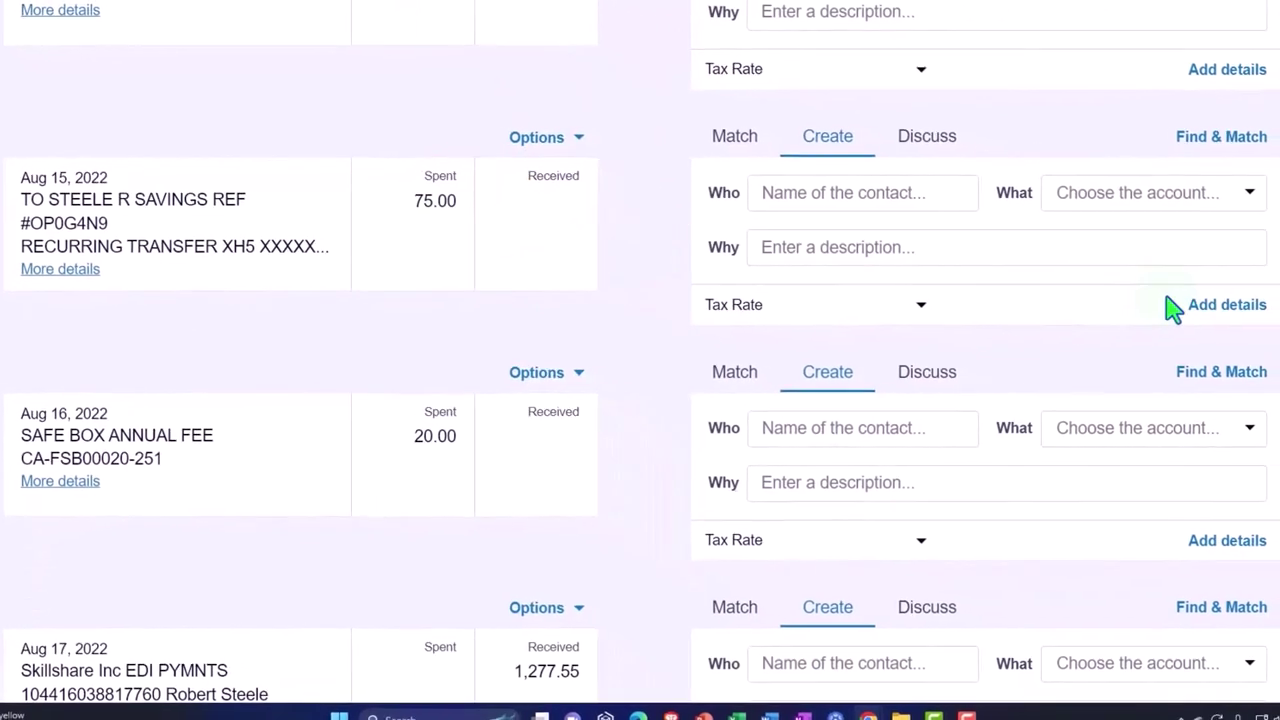
Open the 75.00 transfer's full transaction form and enter new contact Owner as payee.
click(1240, 308)
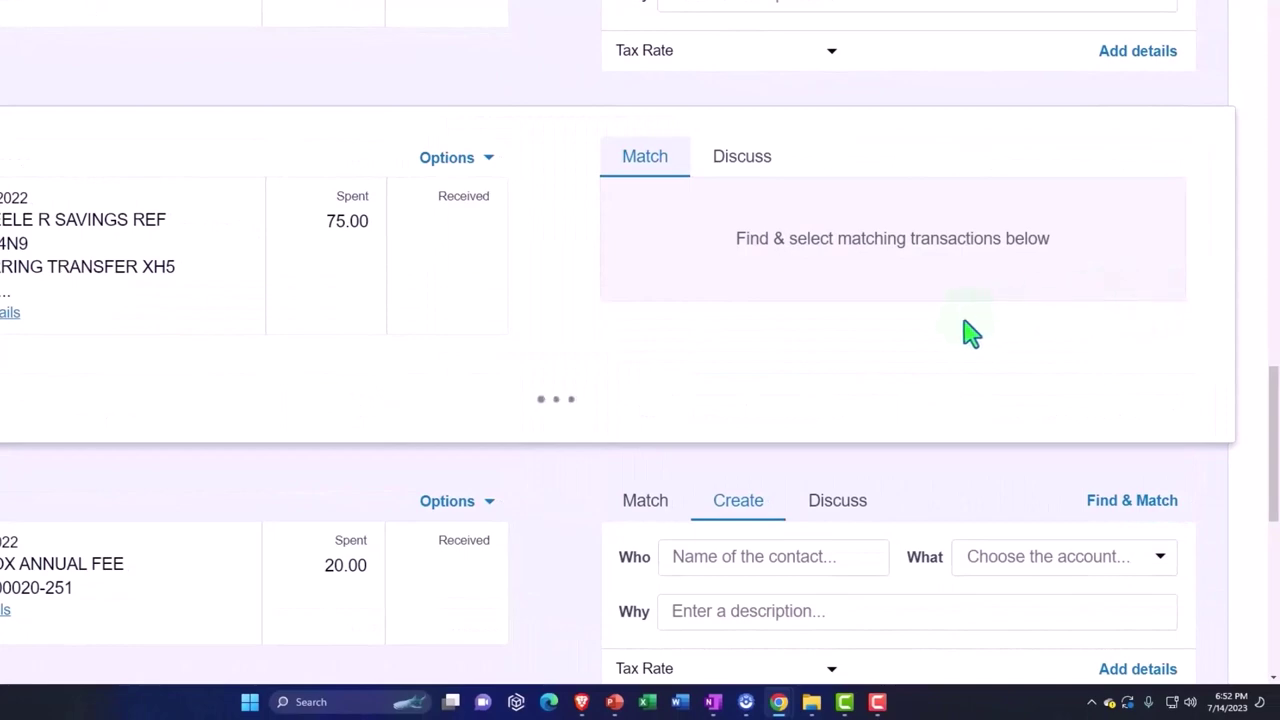
scroll(640, 405, down, 3)
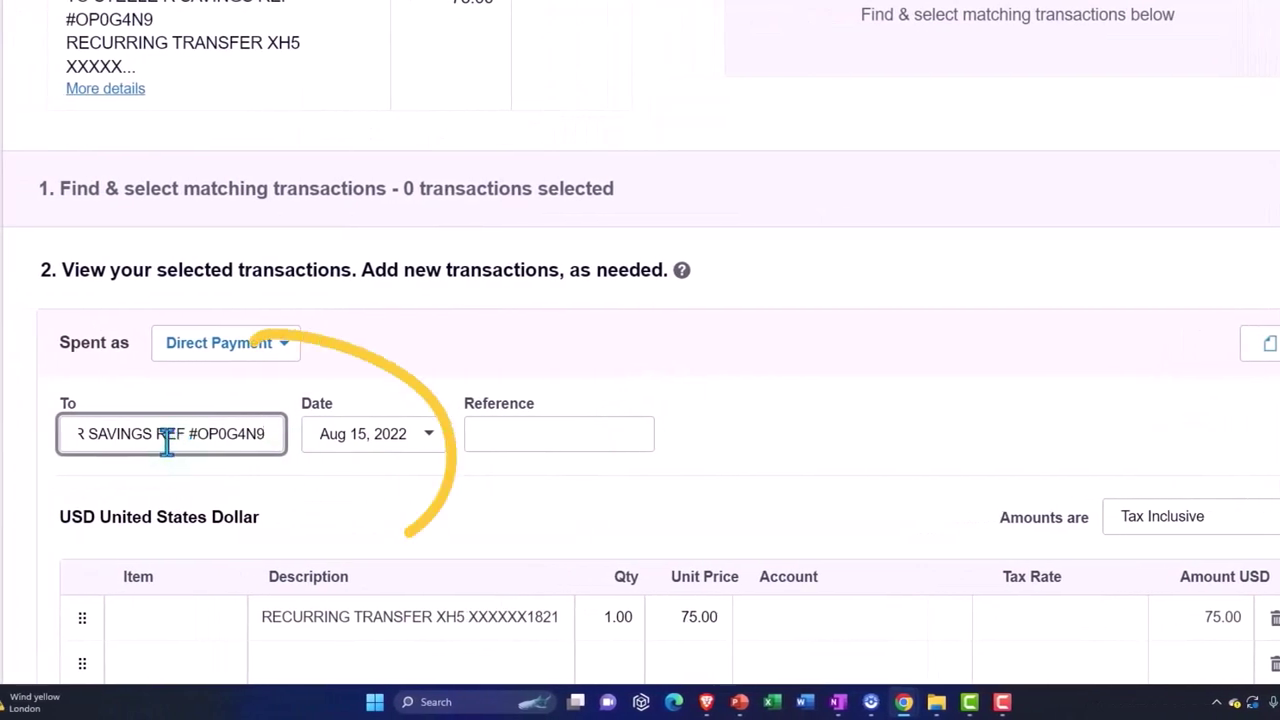
key(Tab)
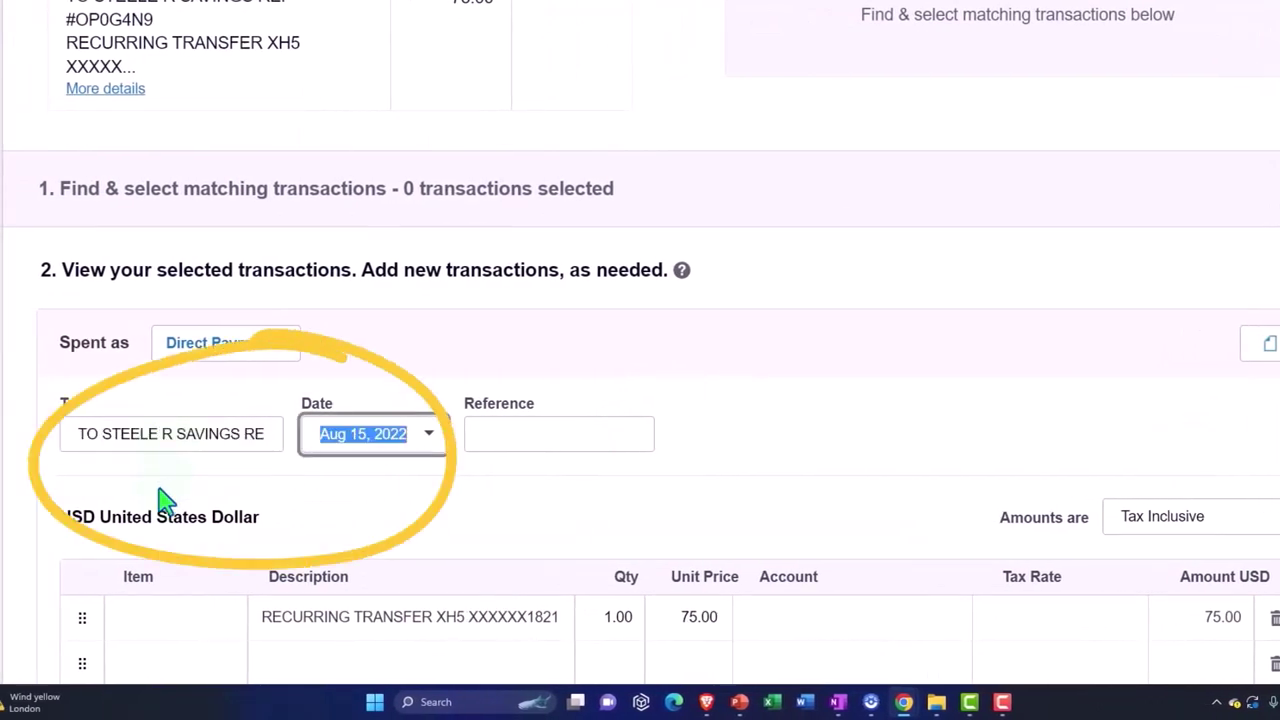
key(Tab)
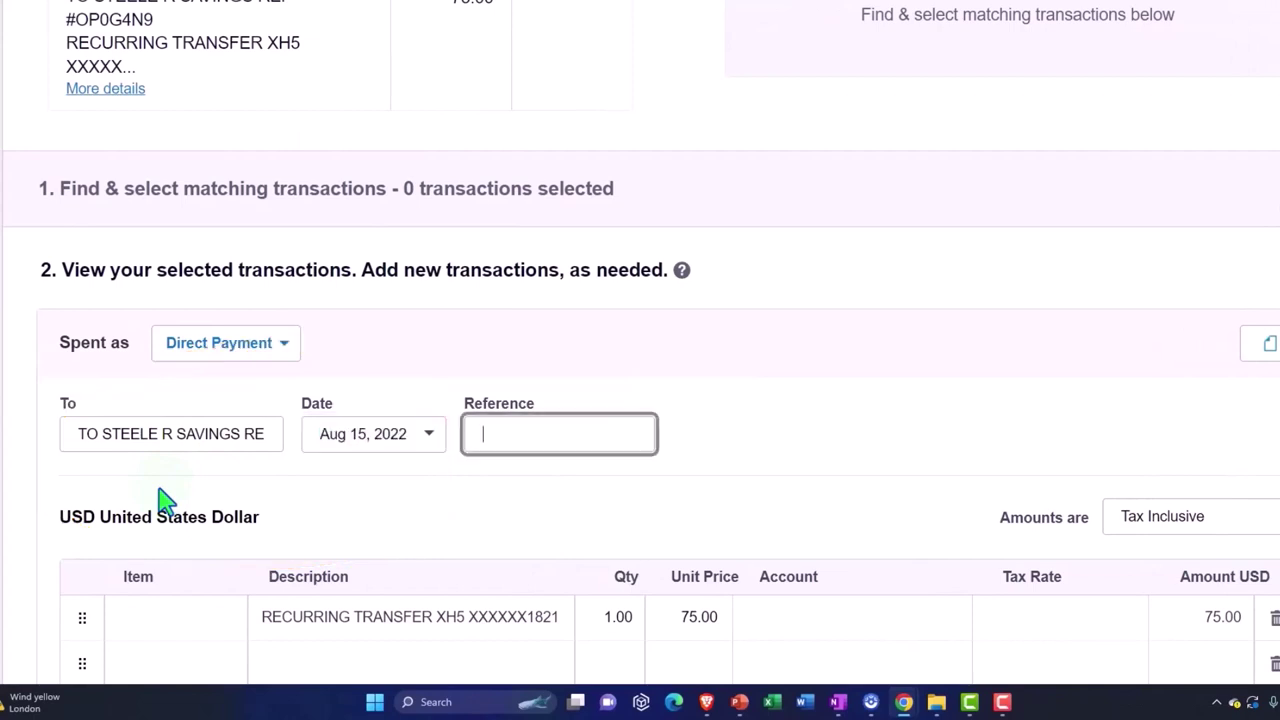
scroll(165, 500, down, 2)
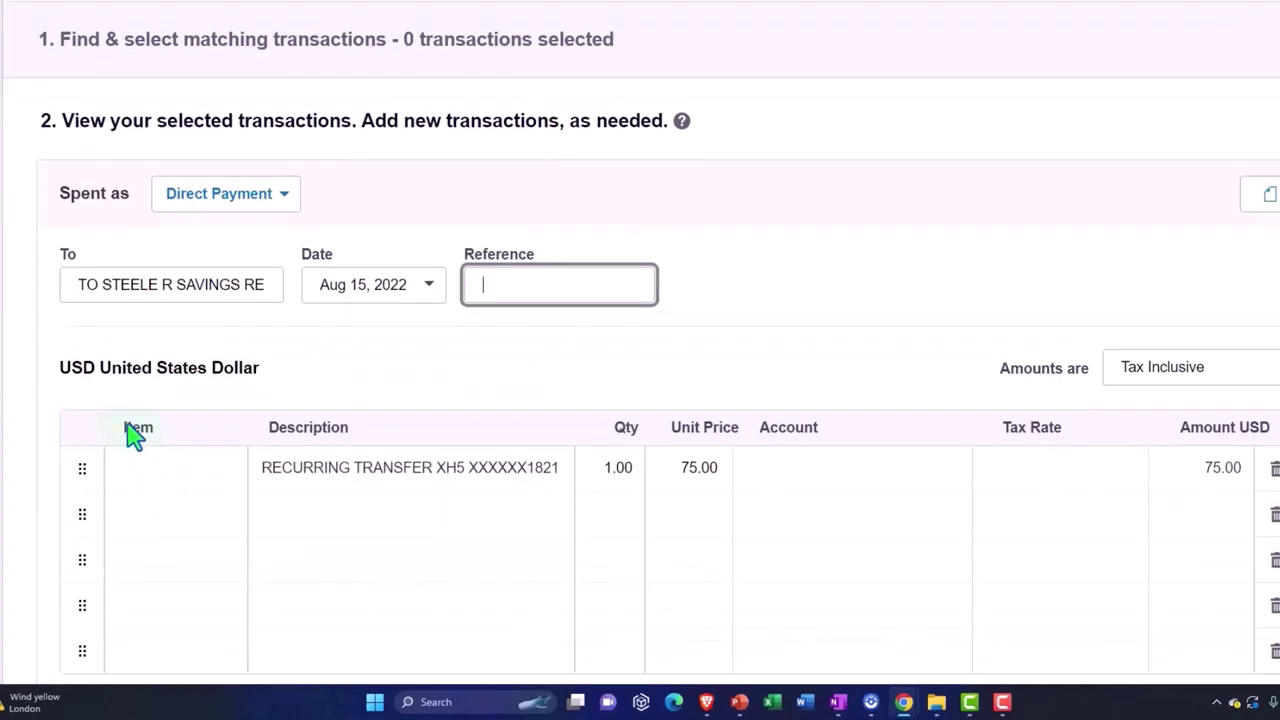
drag(76, 284, 389, 277)
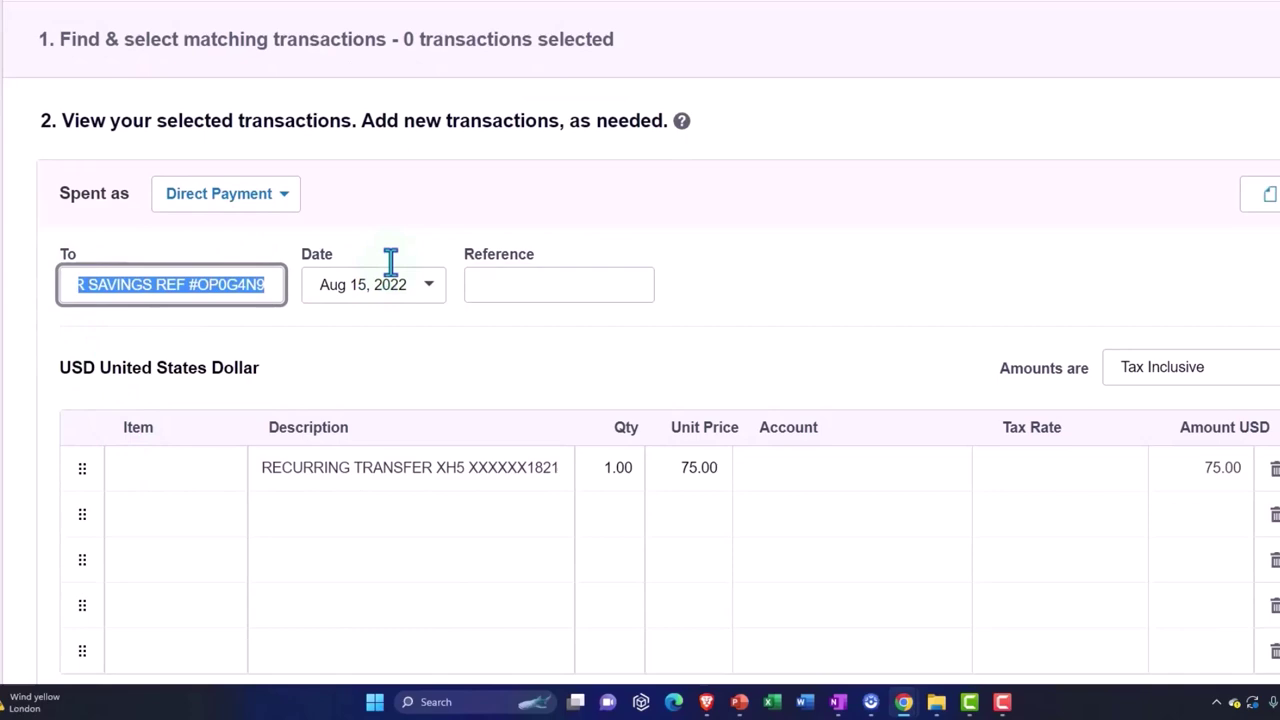
text(Owend)
key(BackSpace)
key(BackSpace)
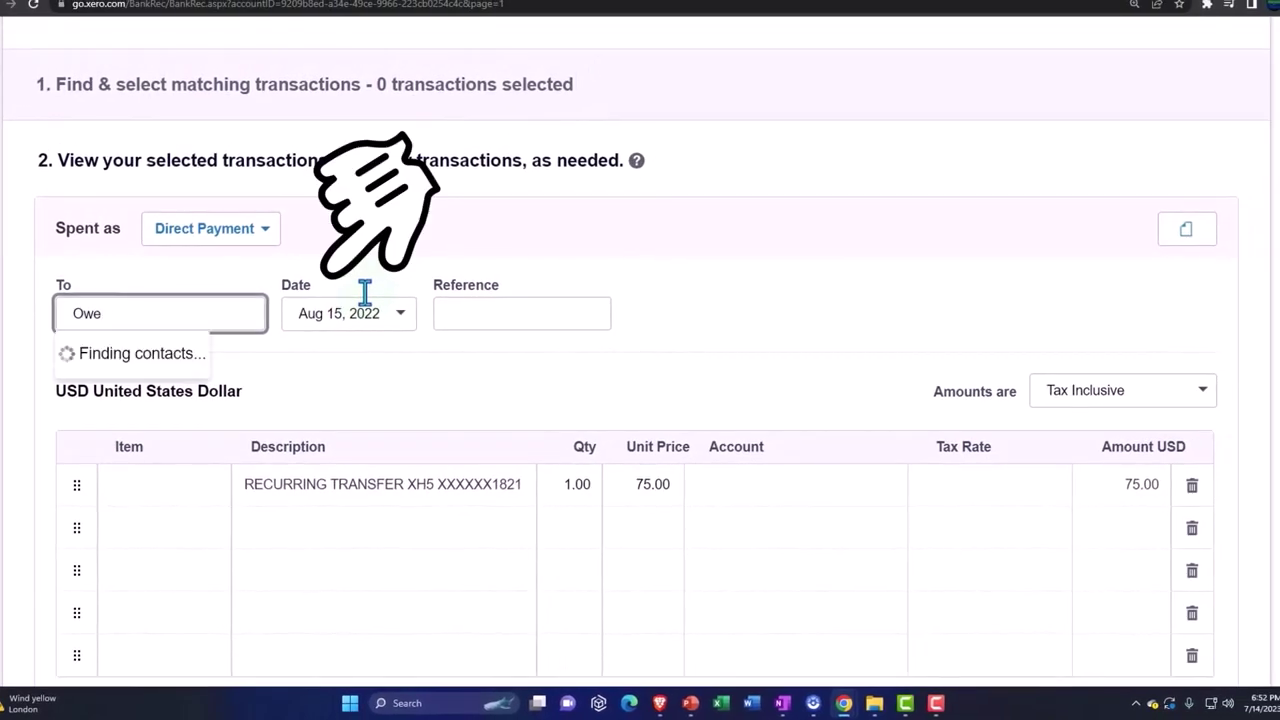
text(ner)
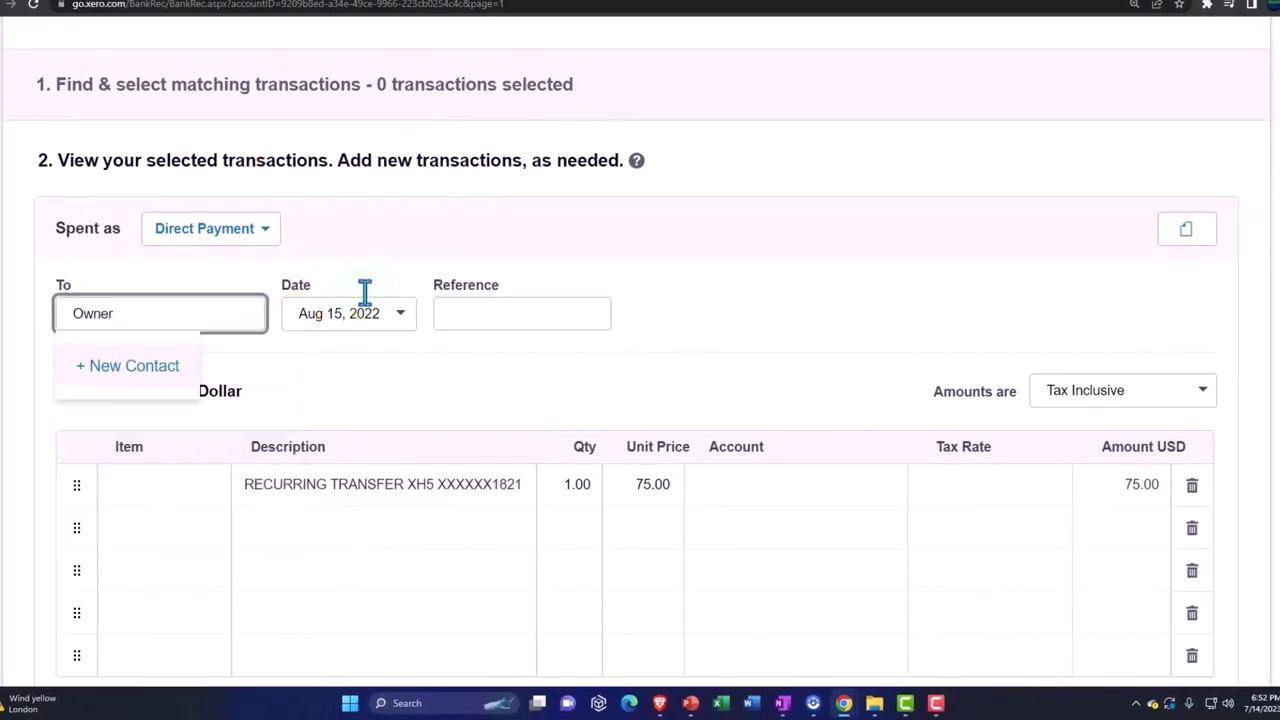
key(Tab)
key(Tab)
key(Tab)
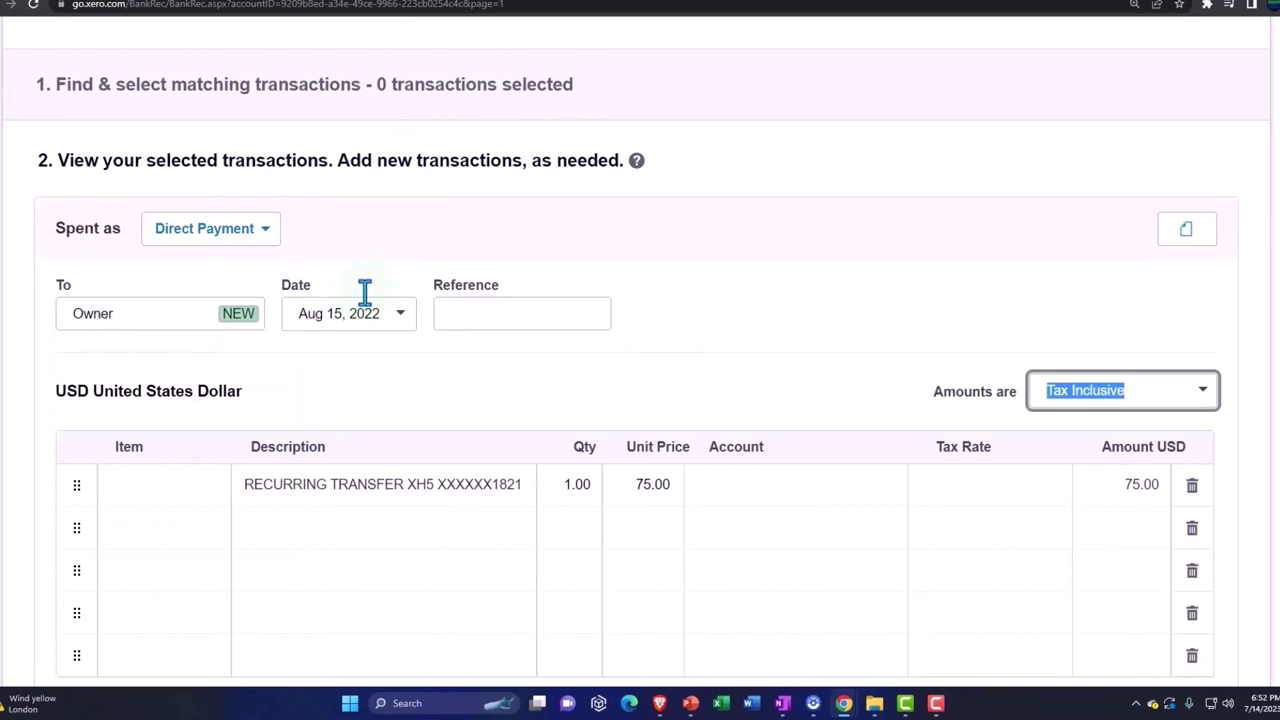
key(Tab)
scroll(366, 320, down, 4)
scroll(420, 415, up, 1)
key(Tab)
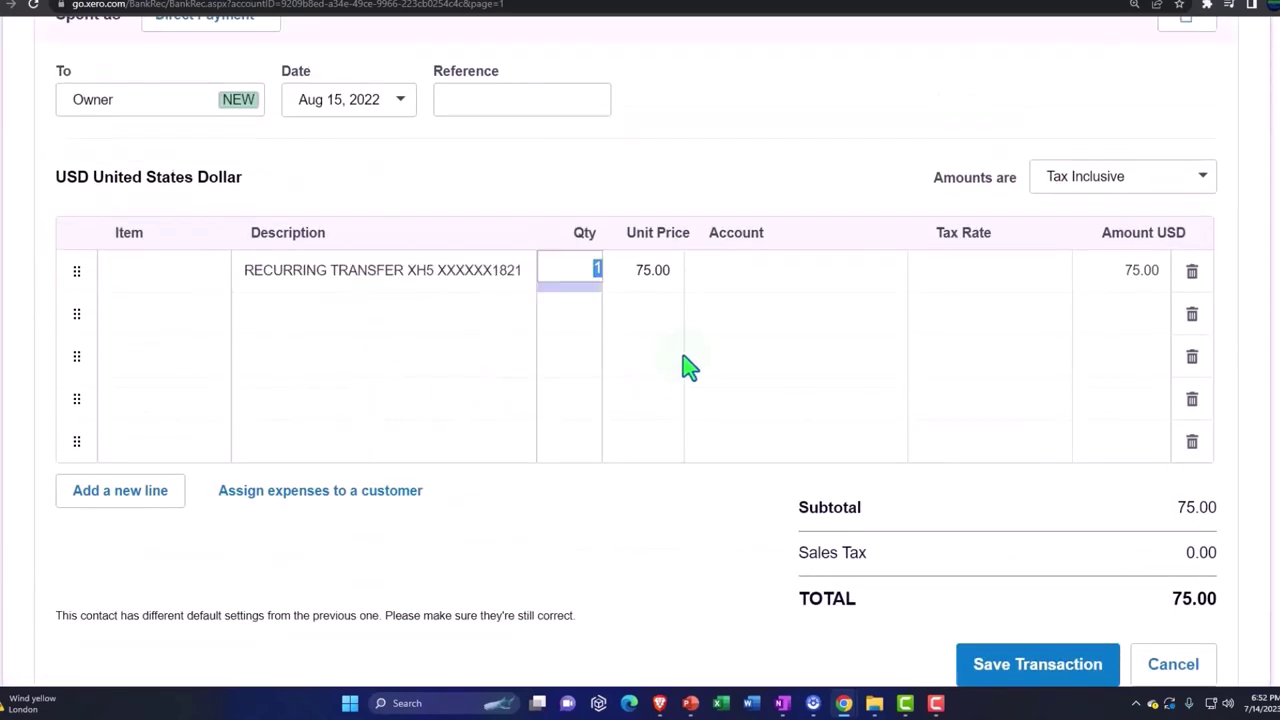
key(Tab)
key(Tab)
key(Escape)
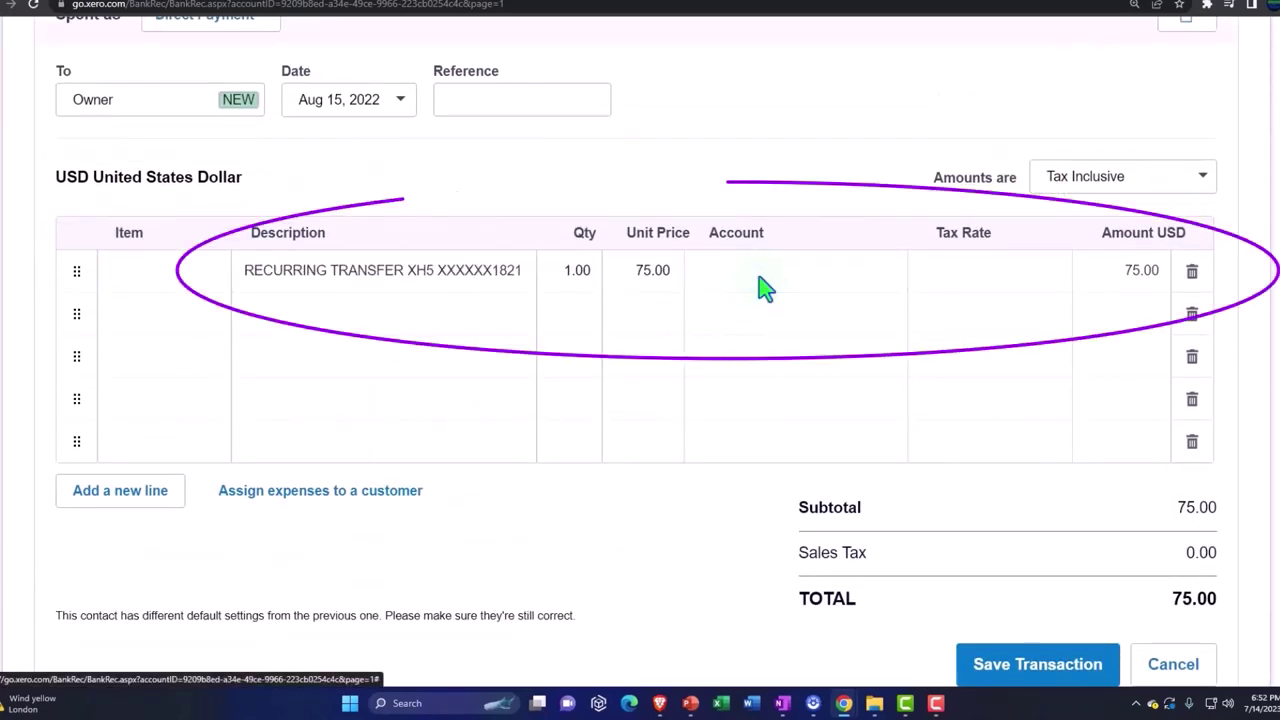
Code the line to 3800 - Draws, save the payment, and reconcile it.
click(765, 288)
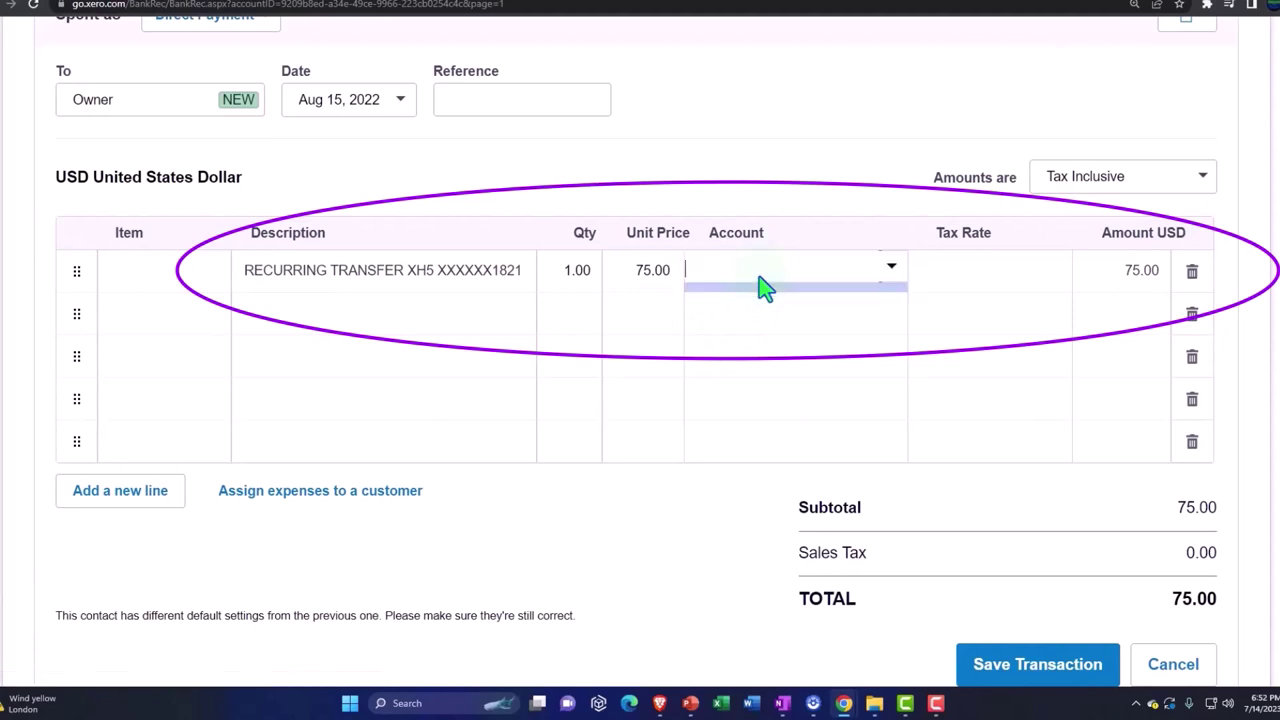
text(er)
key(BackSpace)
key(BackSpace)
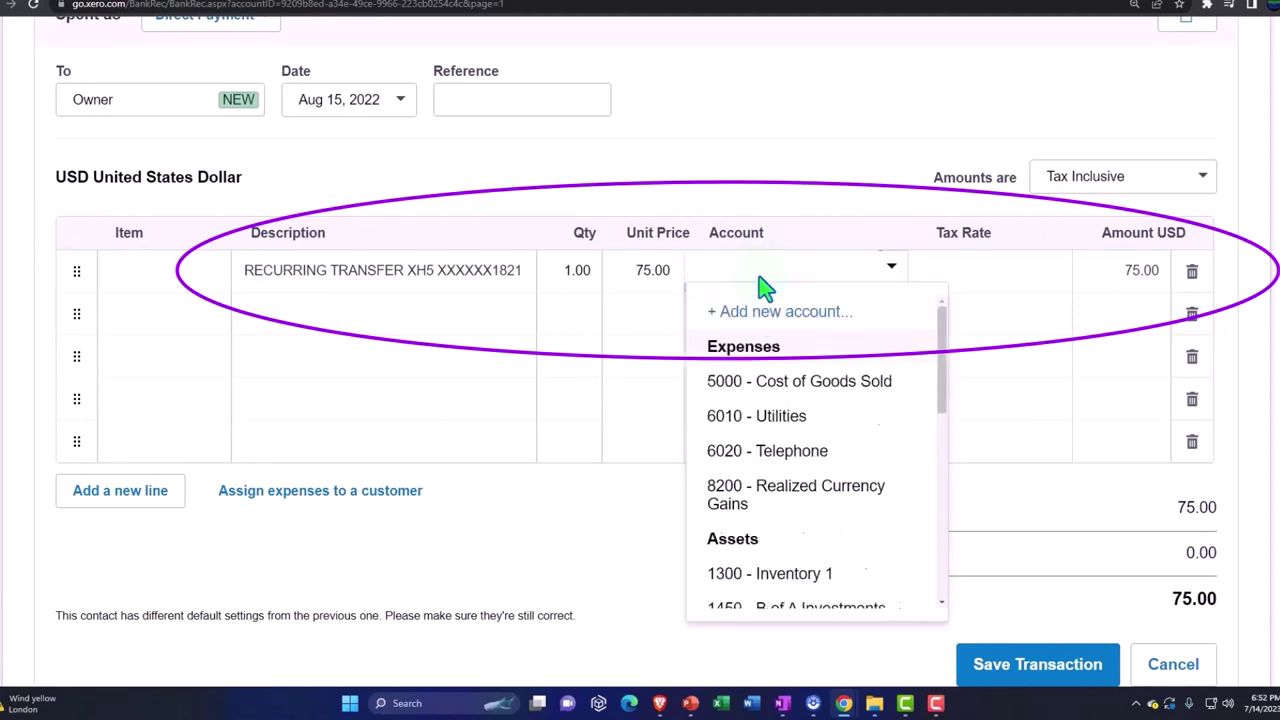
text(dr)
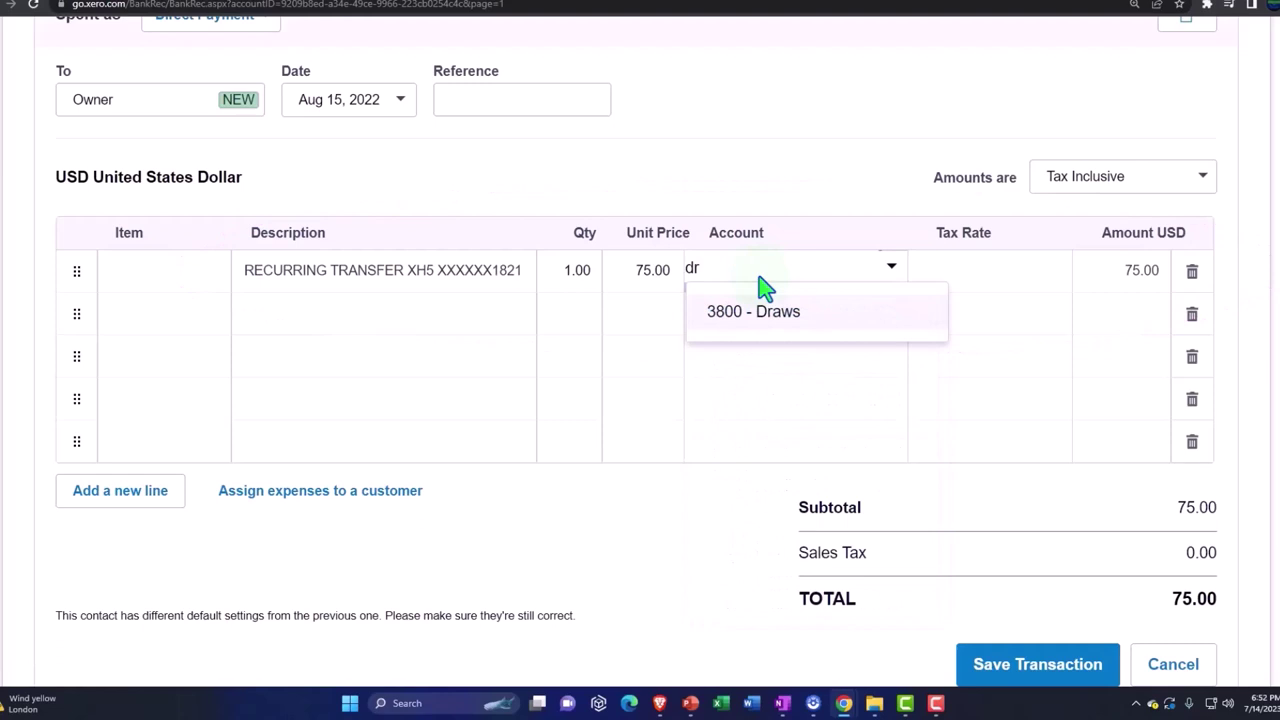
key(Tab)
key(Tab)
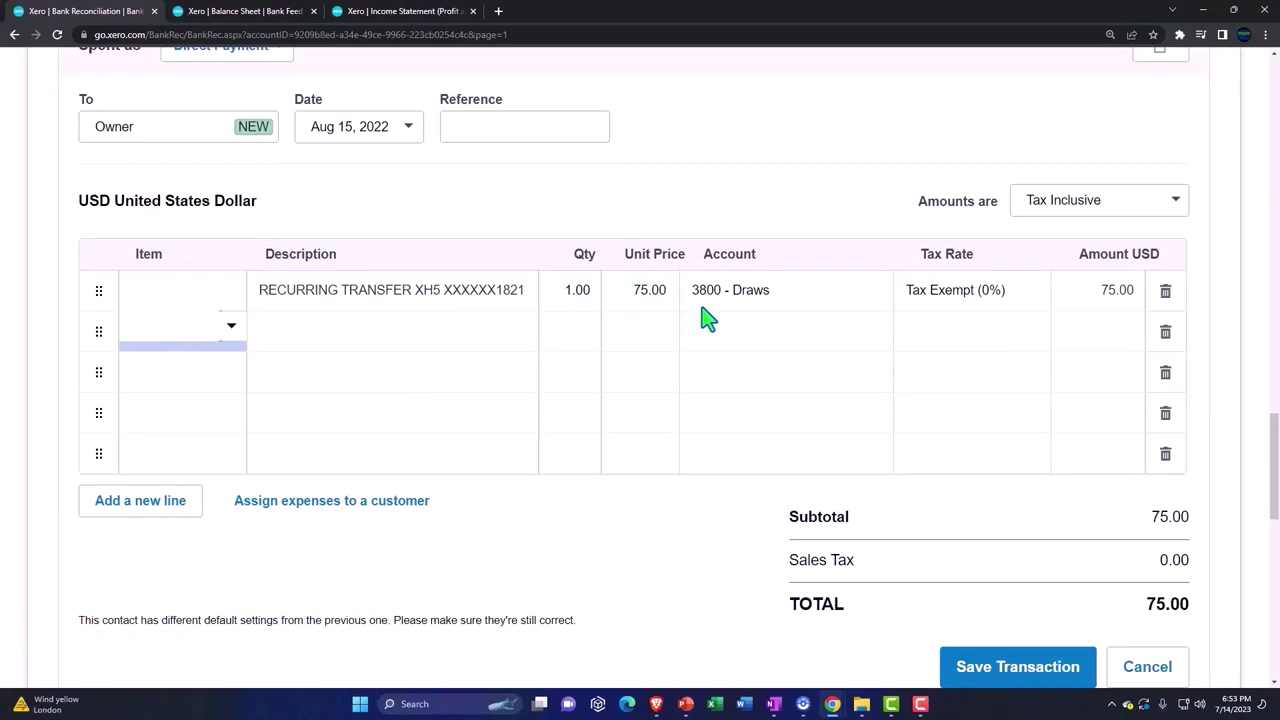
scroll(705, 318, down, 1)
click(985, 620)
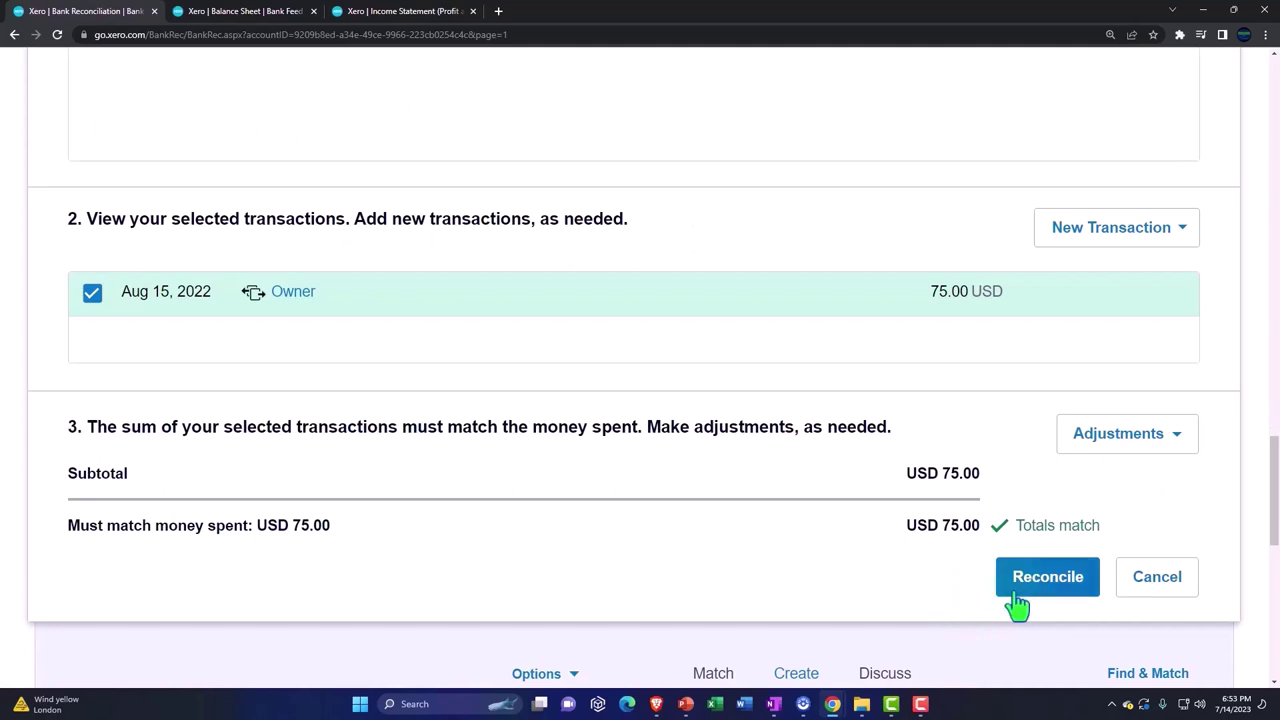
click(1017, 594)
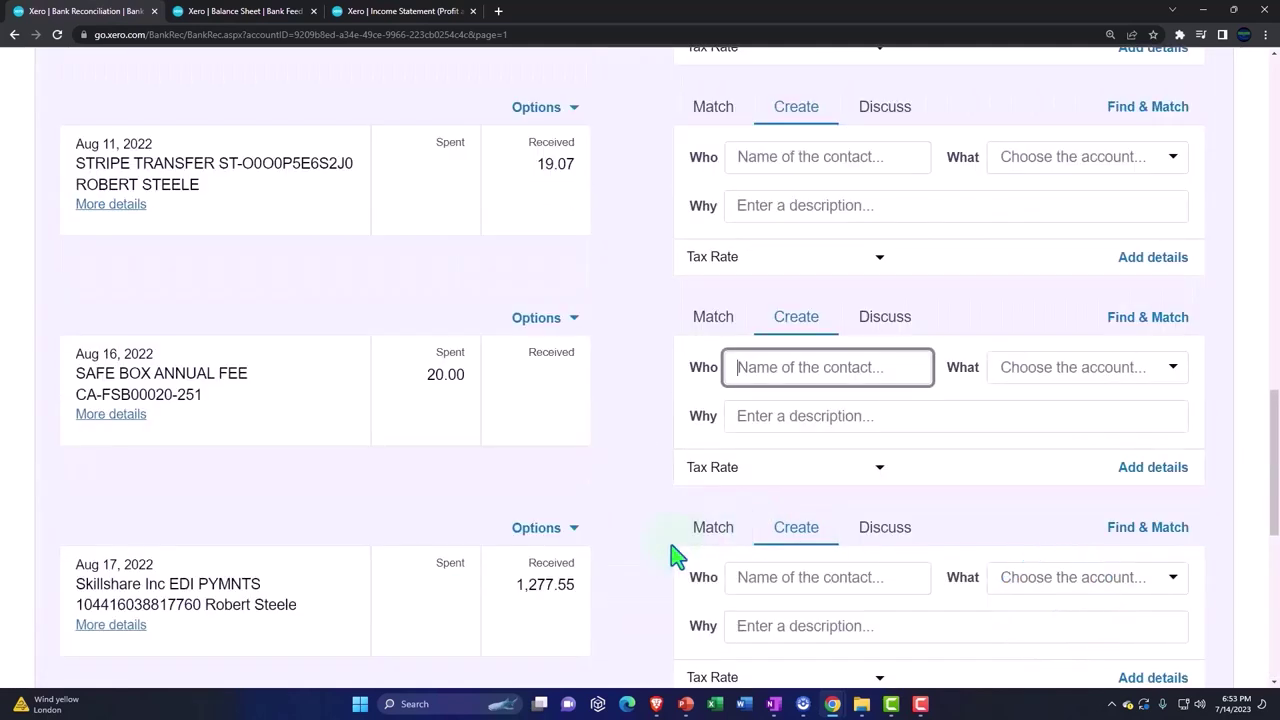
Update the Dec 31, 2022 Balance Sheet and review the Checking Account's 2,394.01.
click(245, 14)
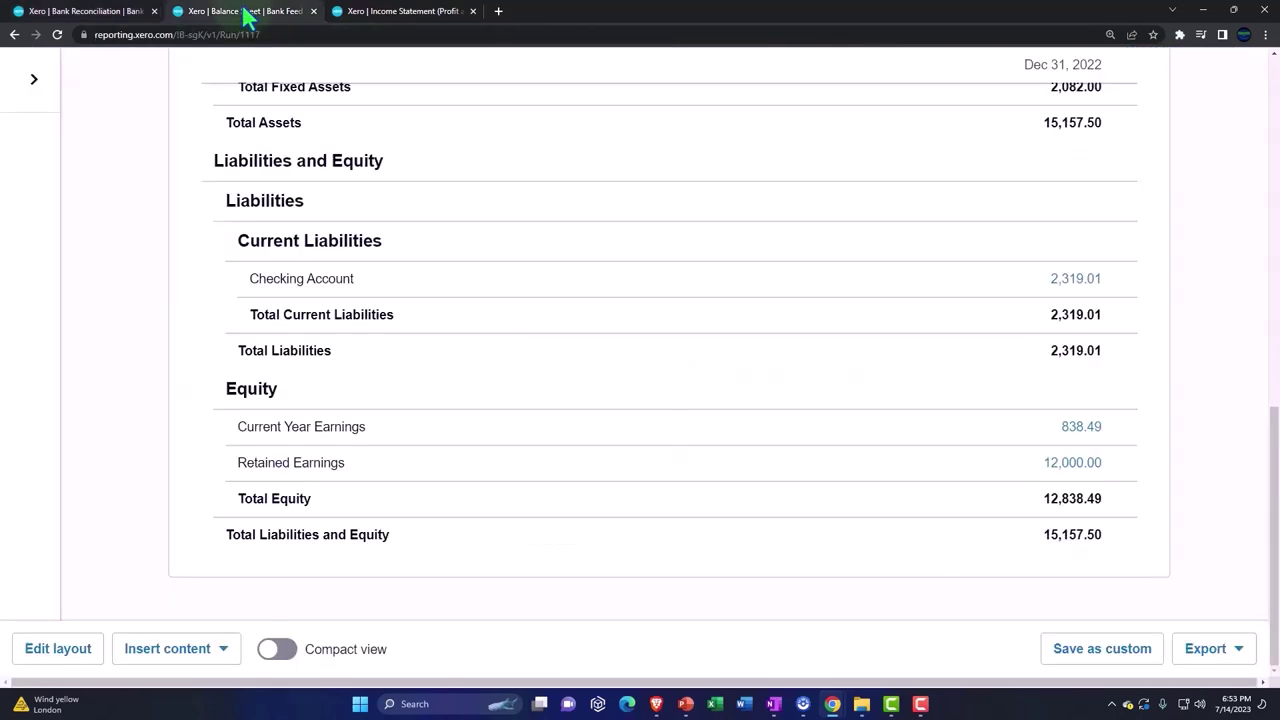
scroll(686, 394, up, 10)
click(1146, 308)
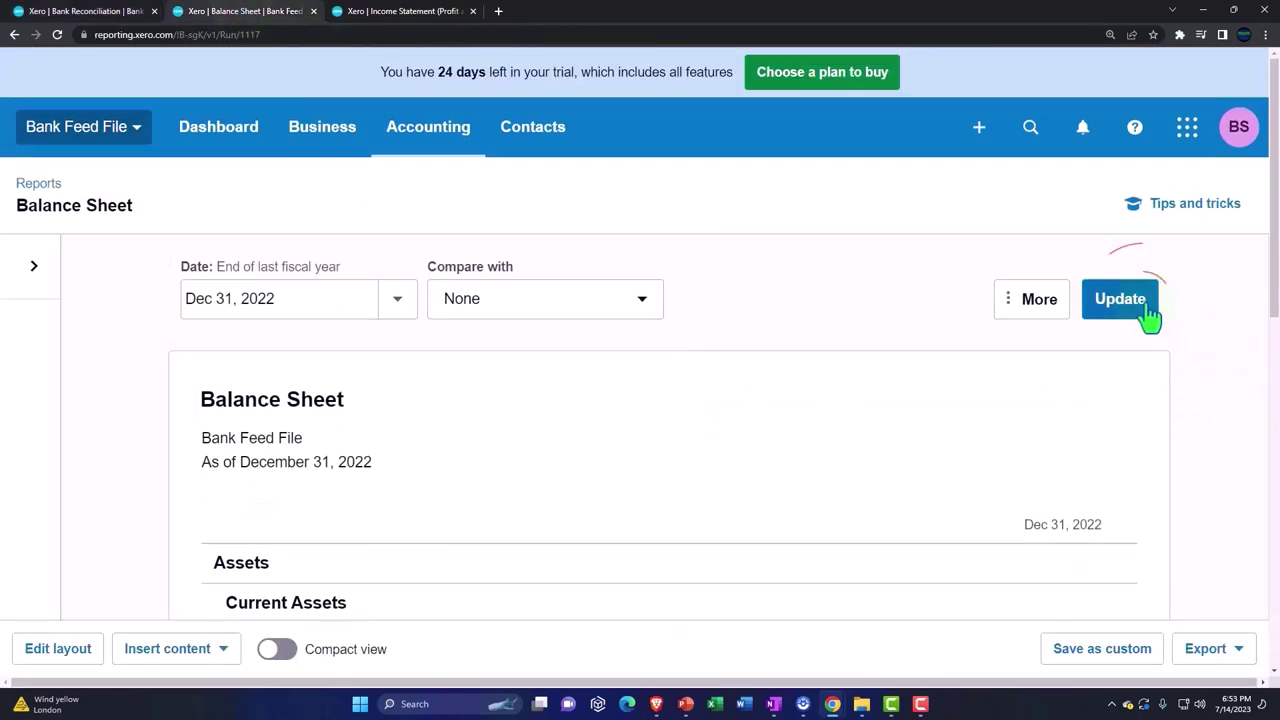
click(1146, 310)
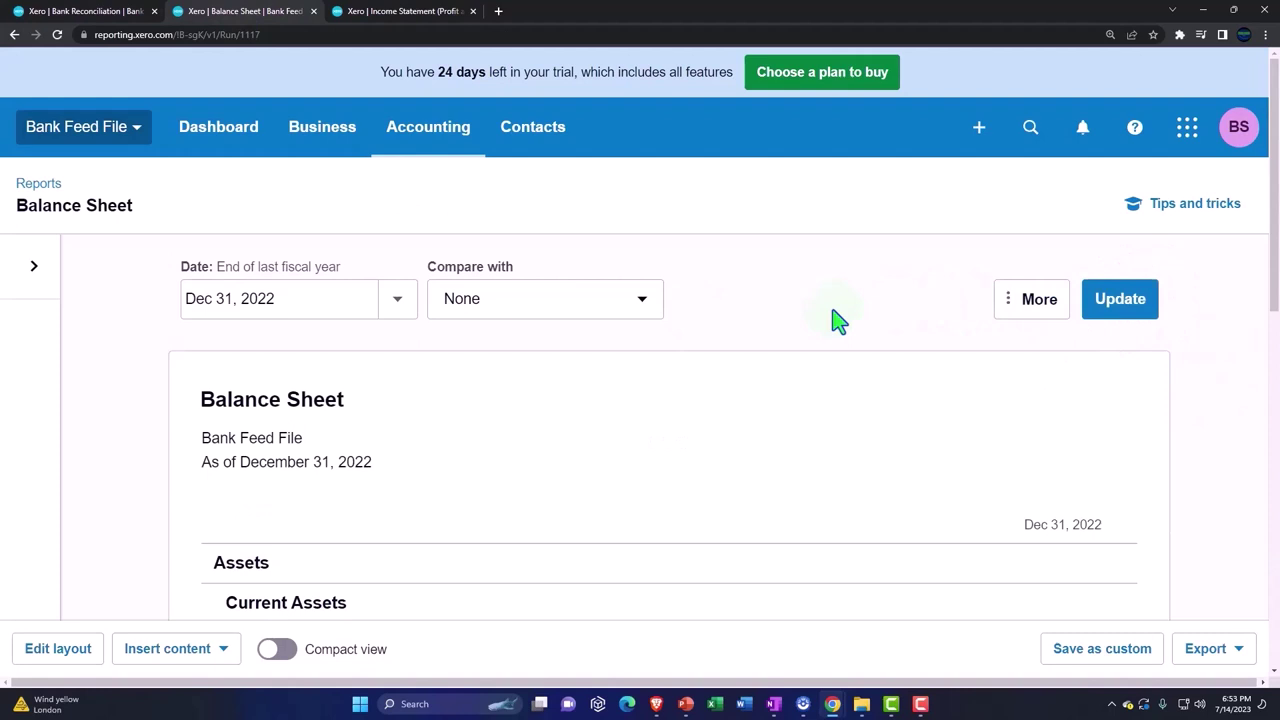
scroll(150, 337, down, 3)
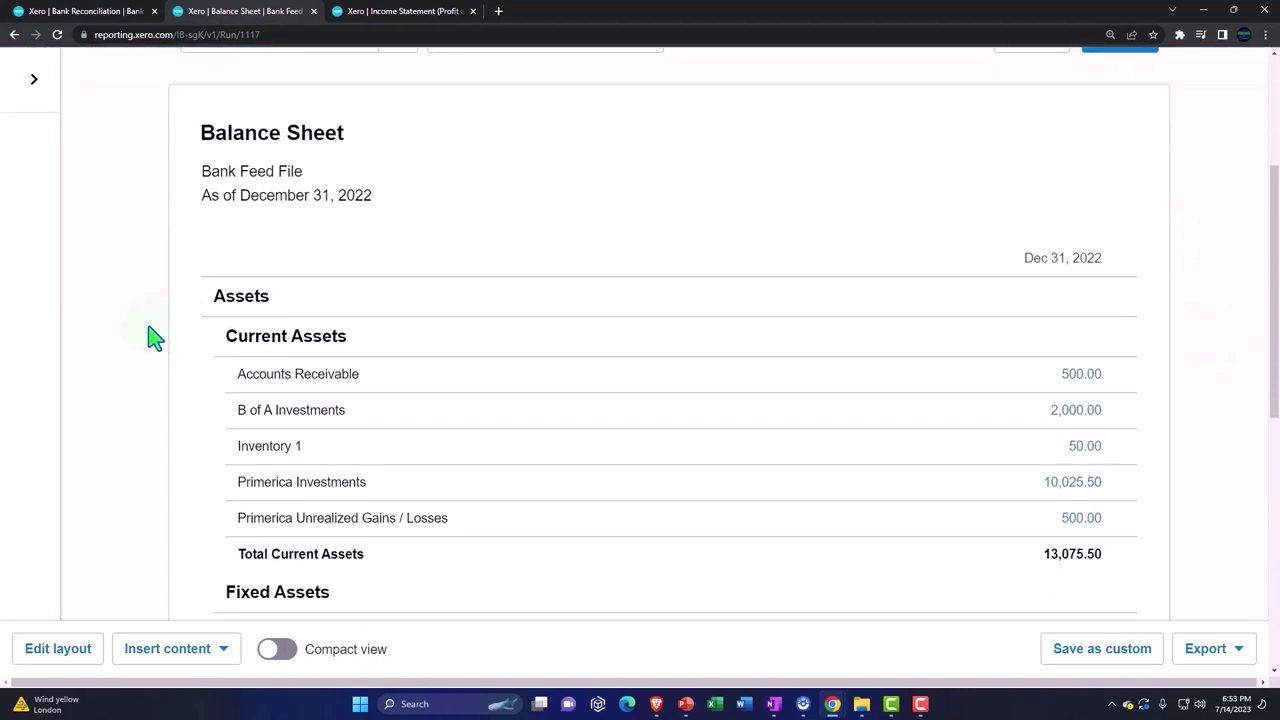
scroll(150, 337, down, 6)
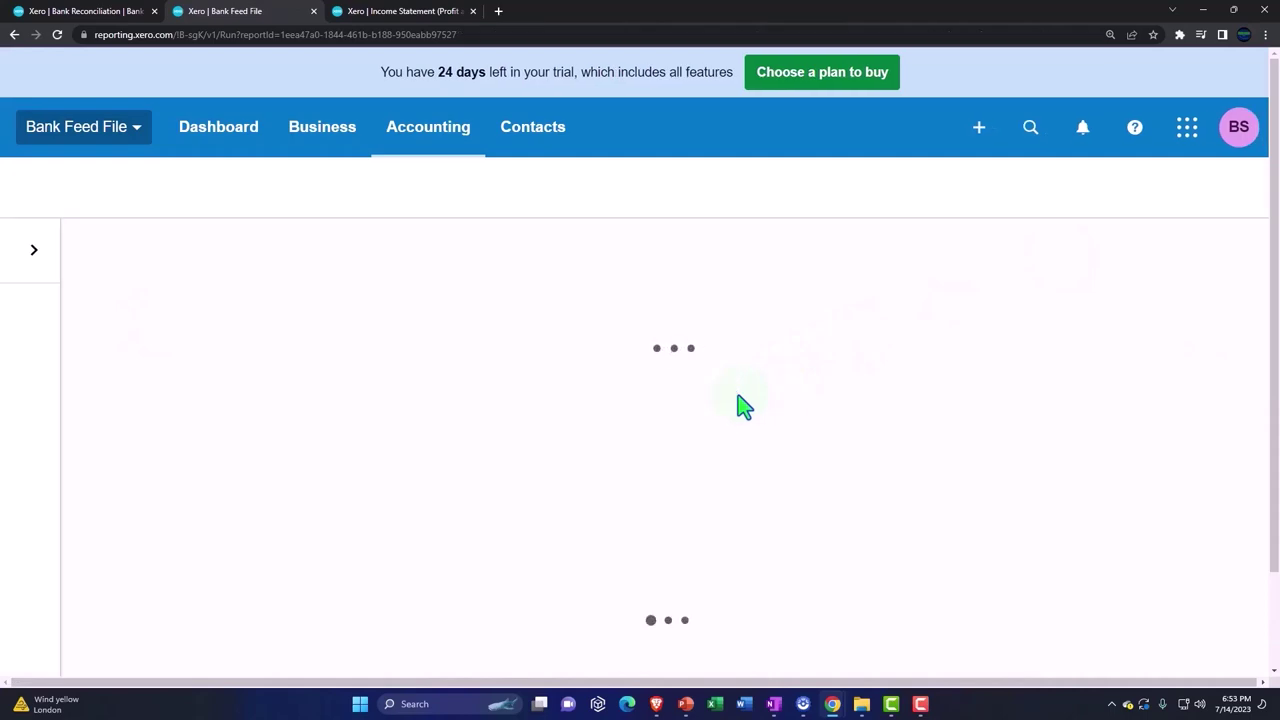
scroll(740, 404, down, 8)
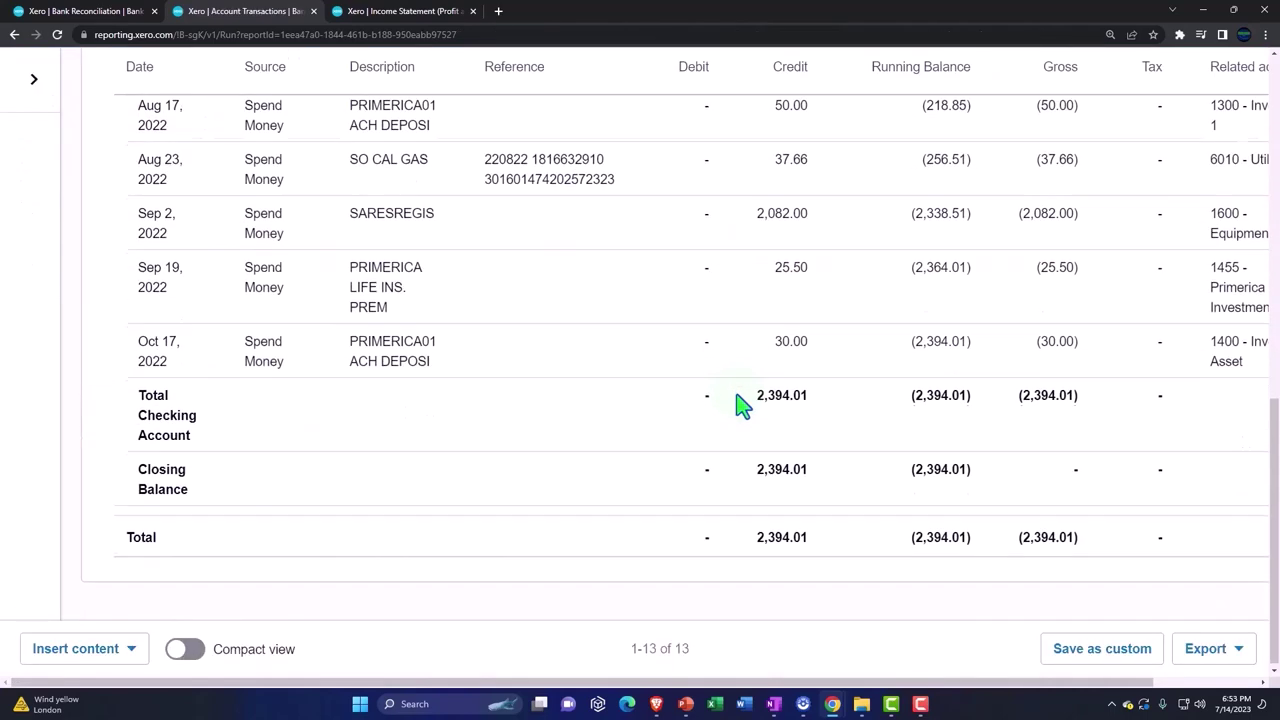
scroll(694, 457, up, 5)
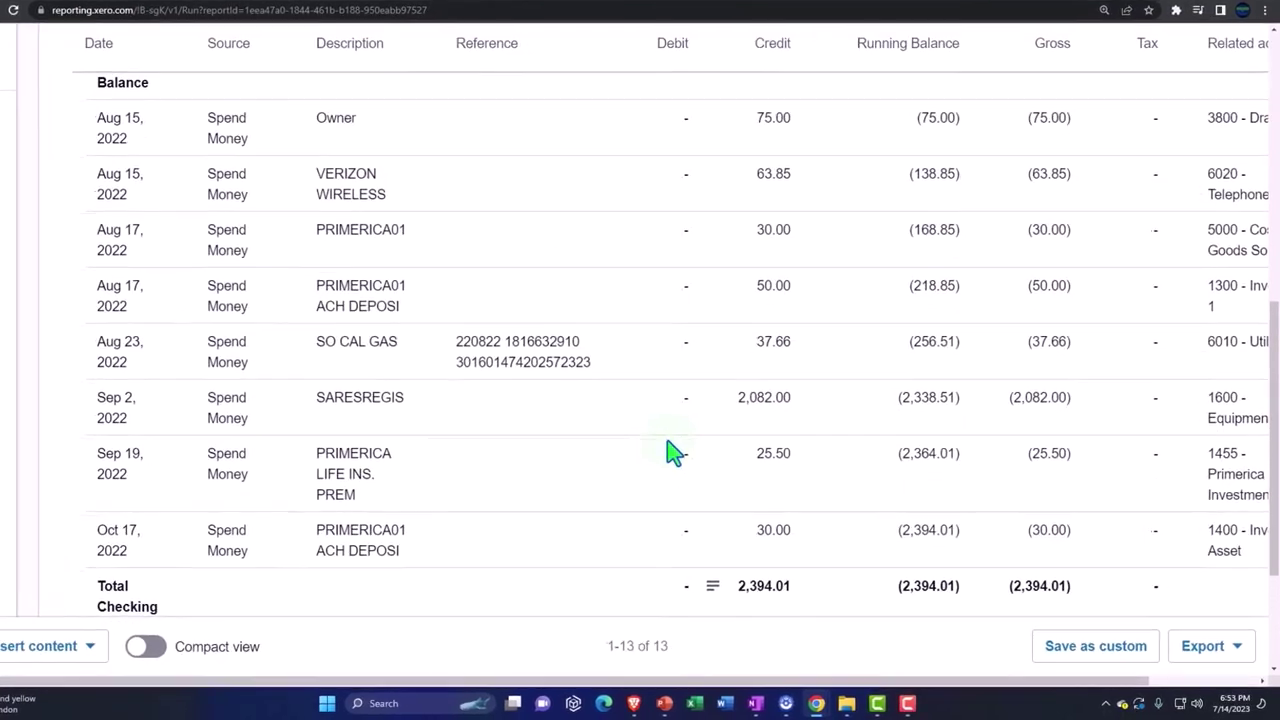
scroll(673, 452, up, 1)
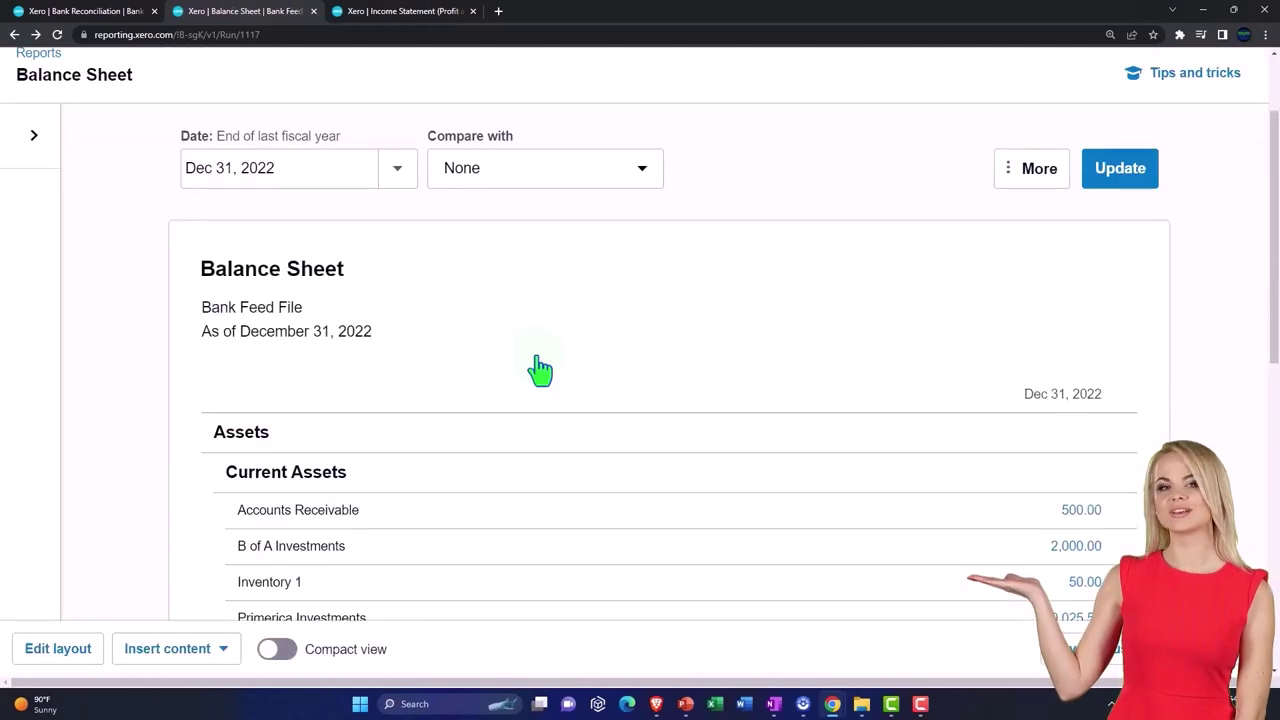
scroll(540, 370, down, 8)
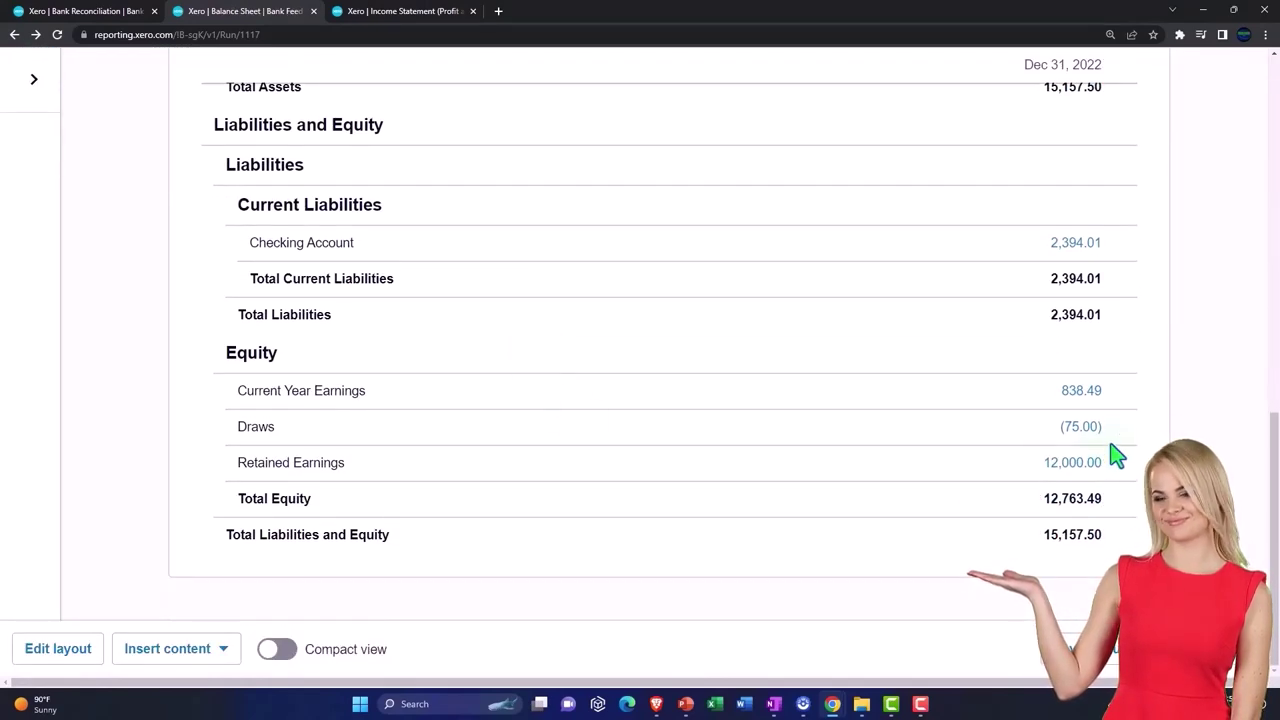
click(1102, 436)
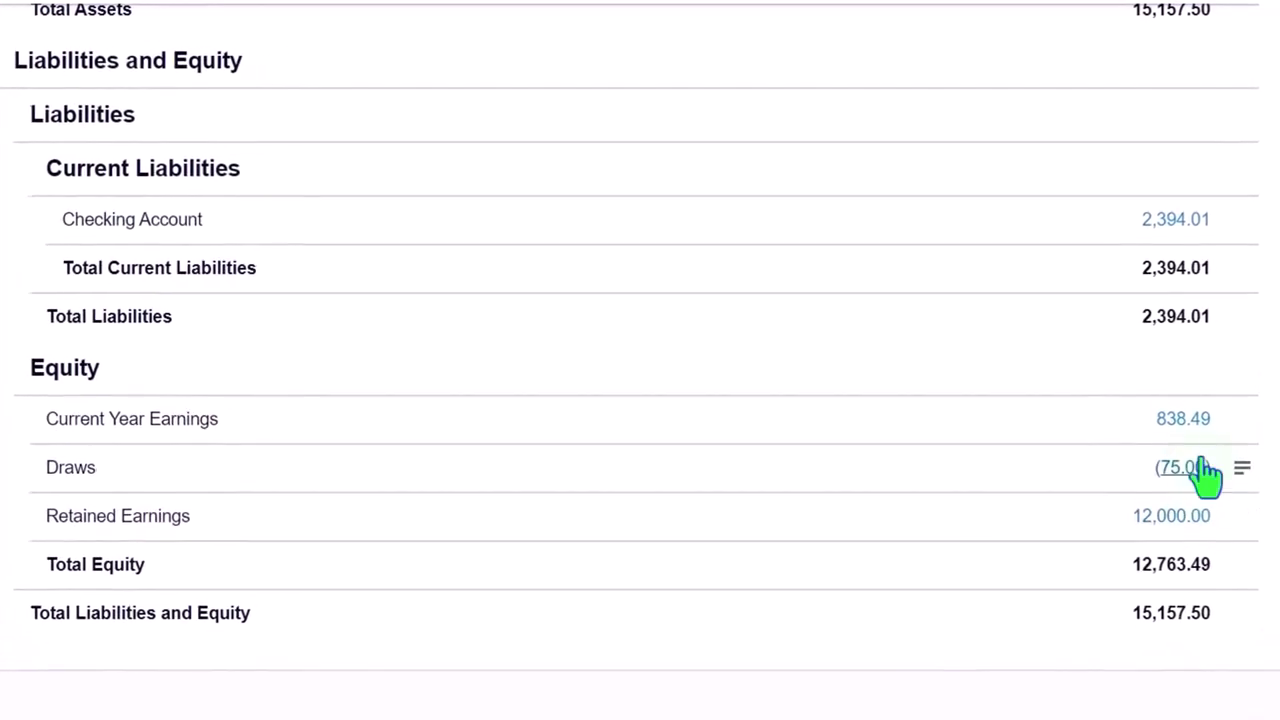
click(1200, 440)
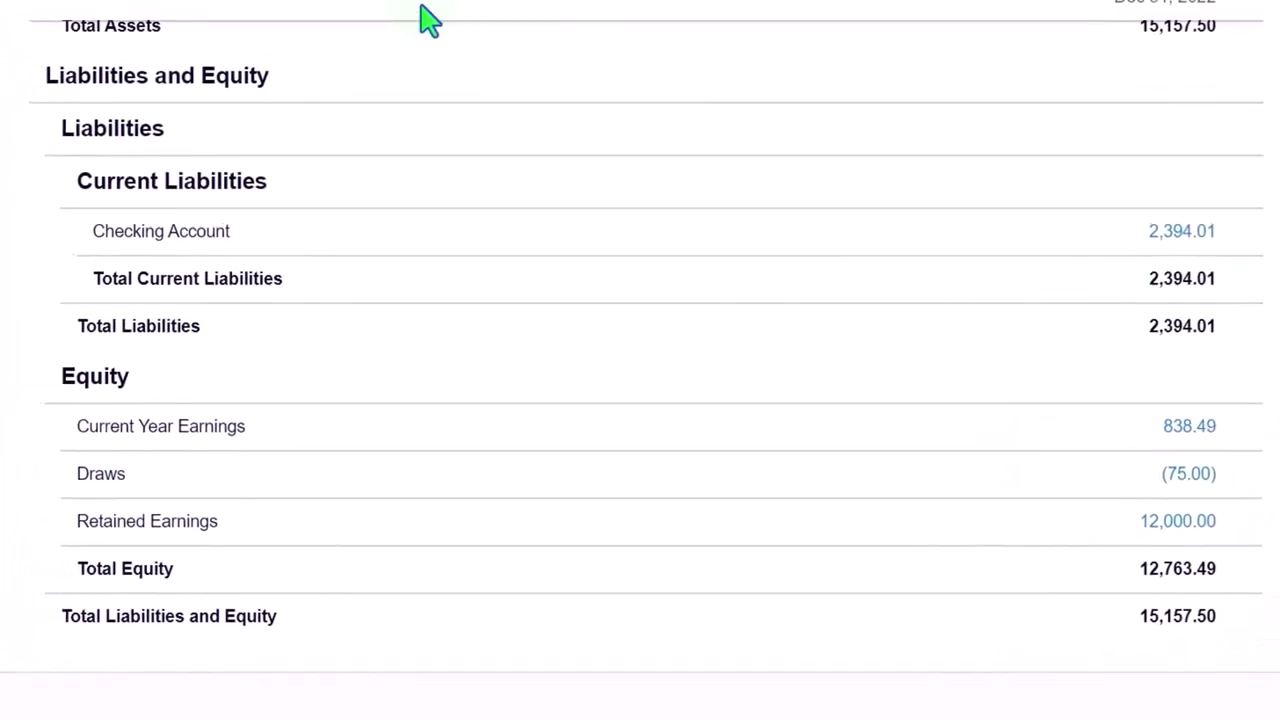
Scroll through the Income Statement, then return to the bank reconciliation list.
click(448, 14)
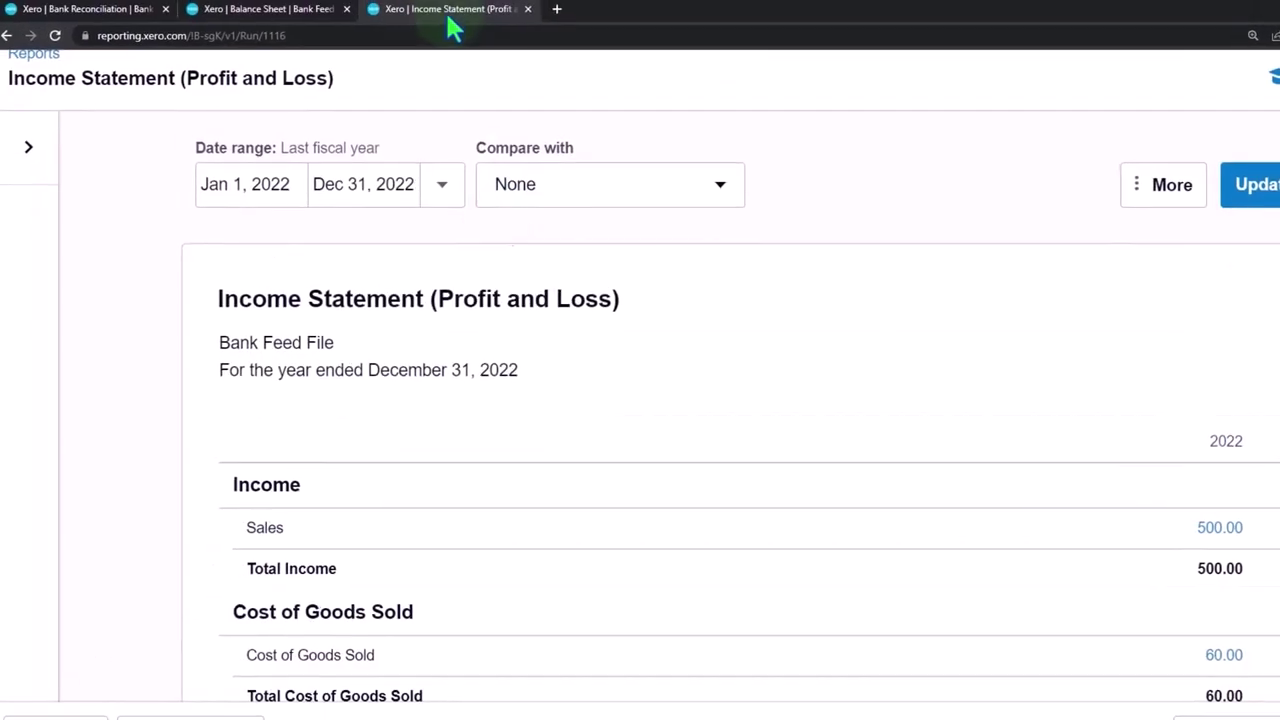
scroll(617, 583, down, 2)
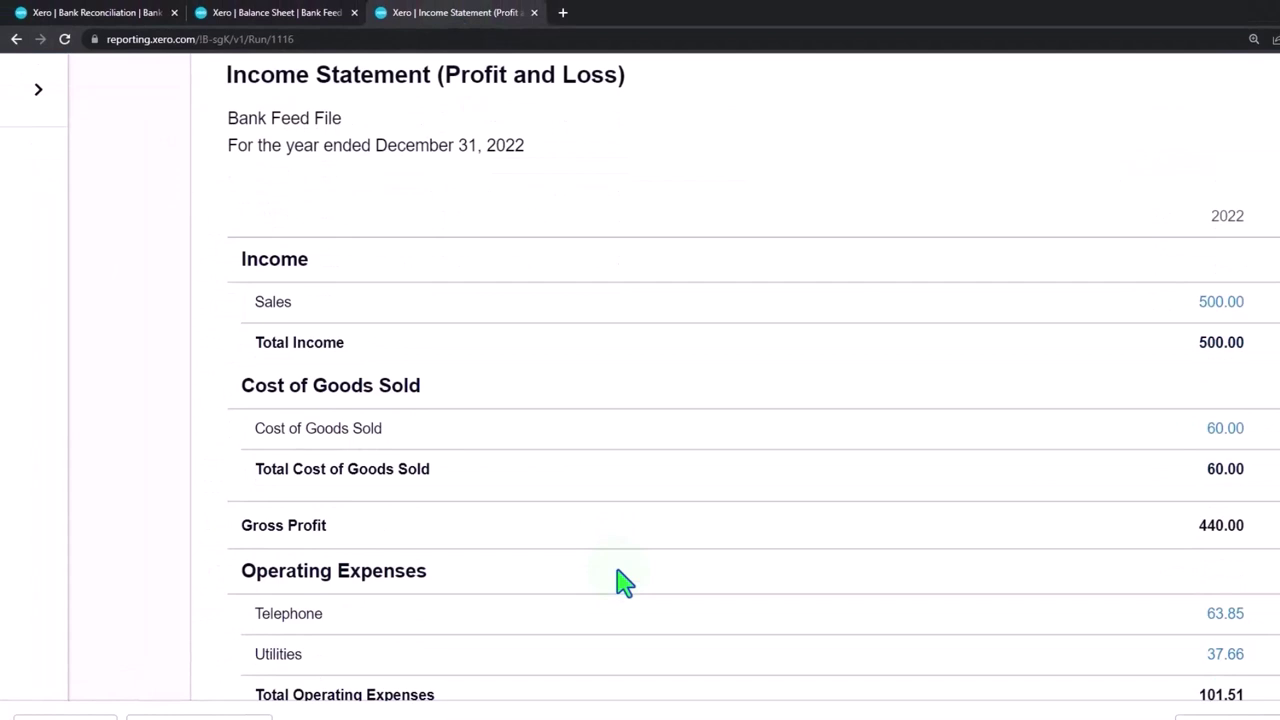
scroll(617, 583, down, 3)
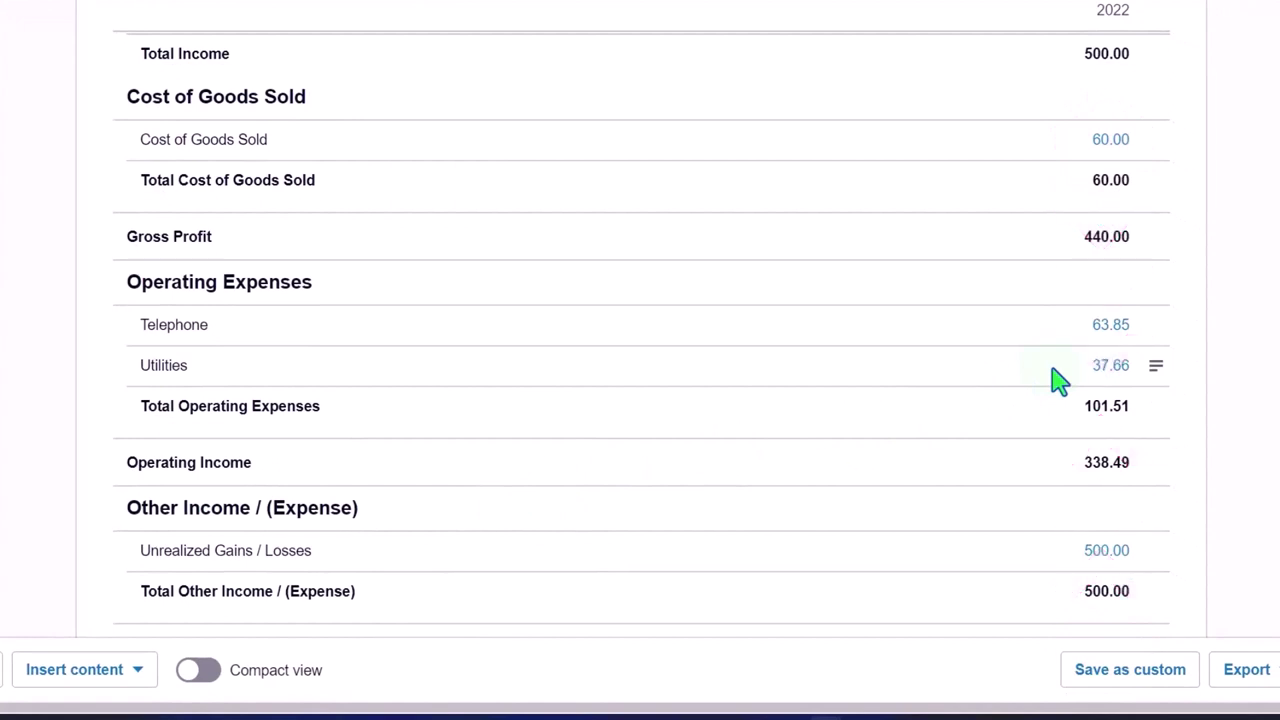
scroll(1060, 381, down, 1)
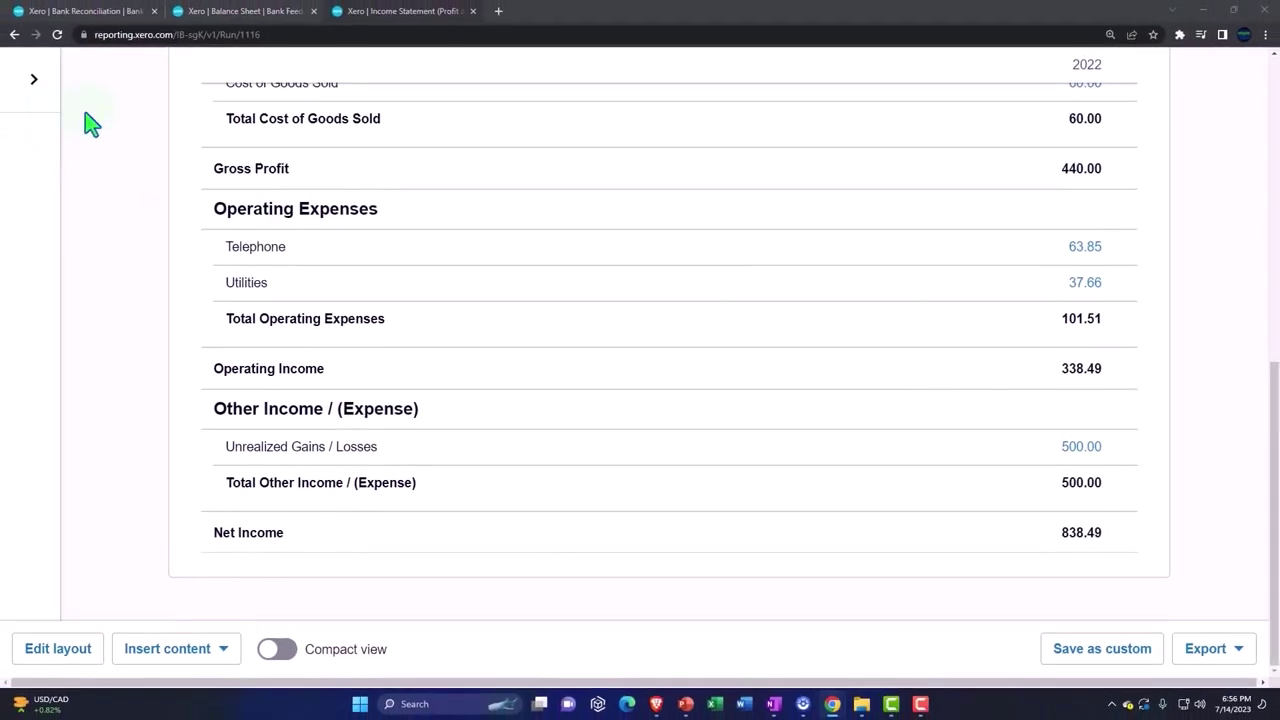
click(110, 12)
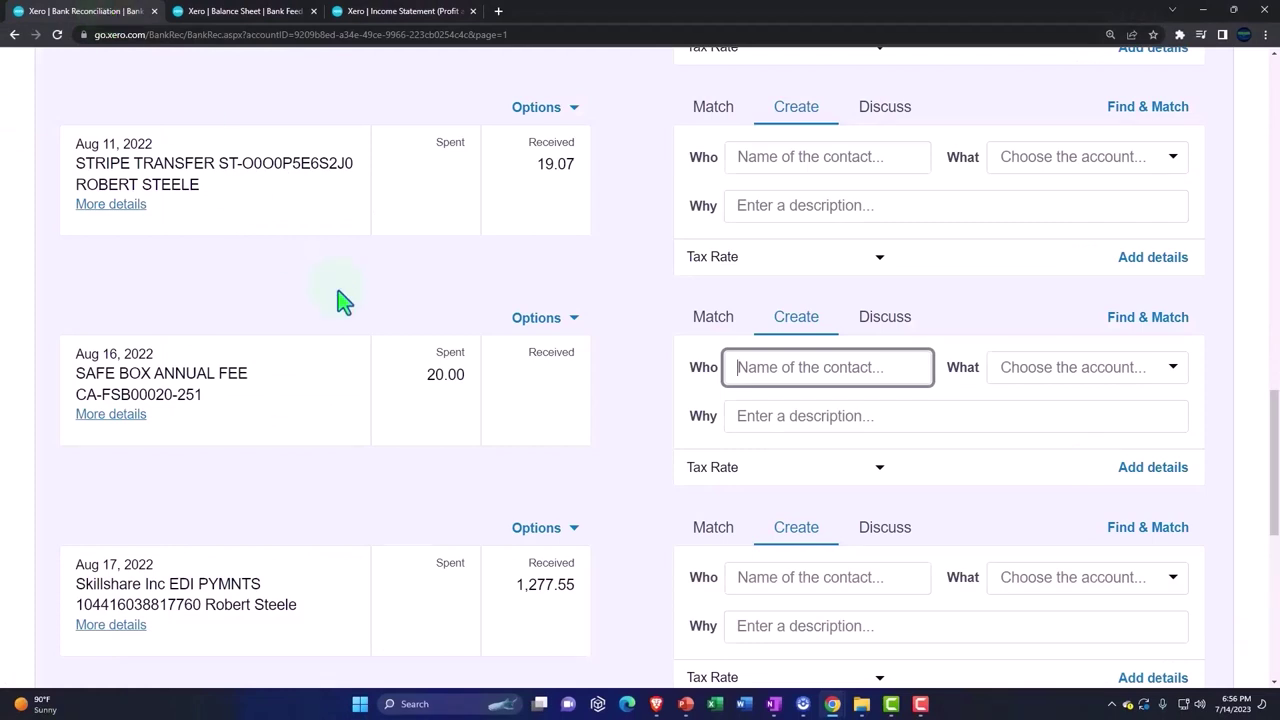
scroll(338, 292, down, 1)
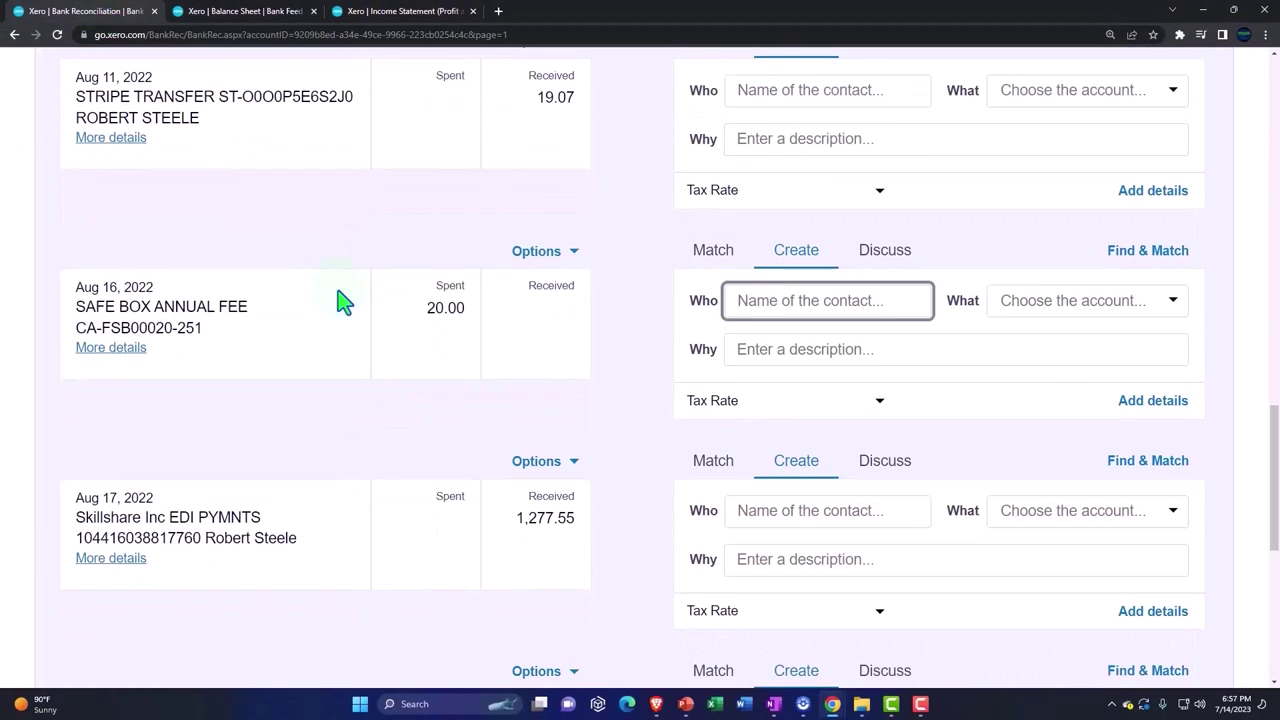
scroll(338, 300, down, 1)
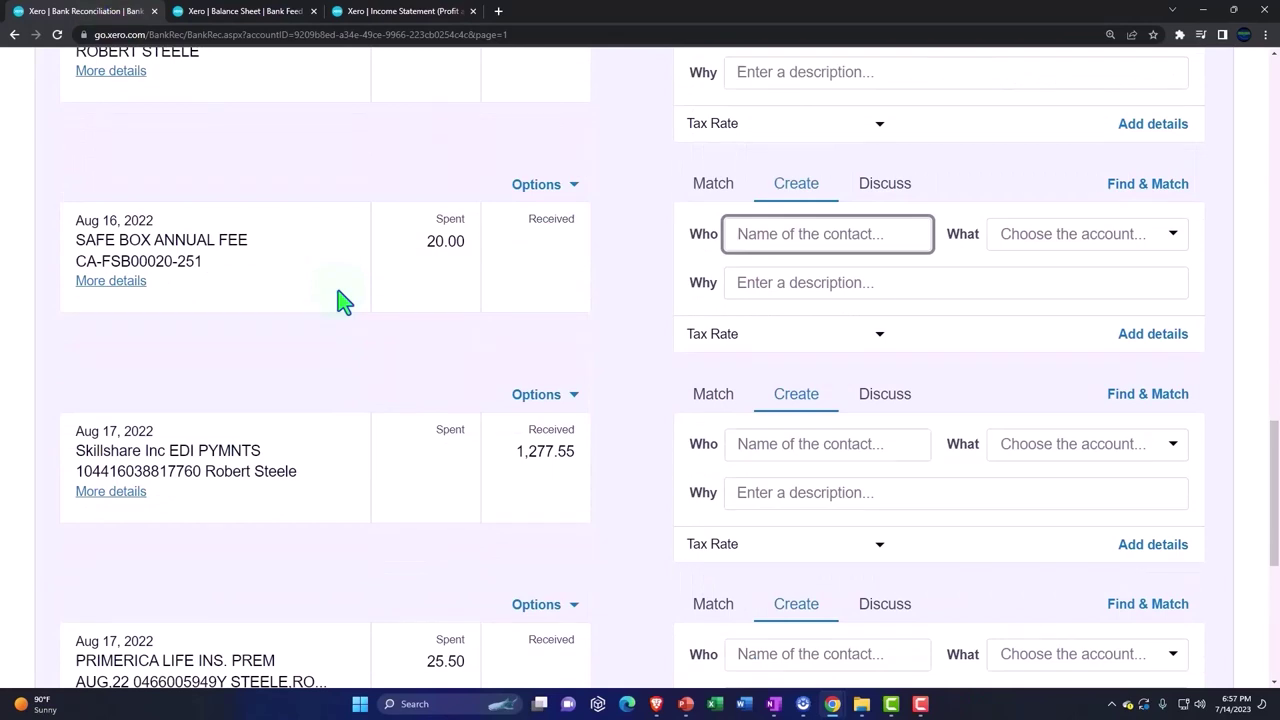
scroll(340, 300, down, 2)
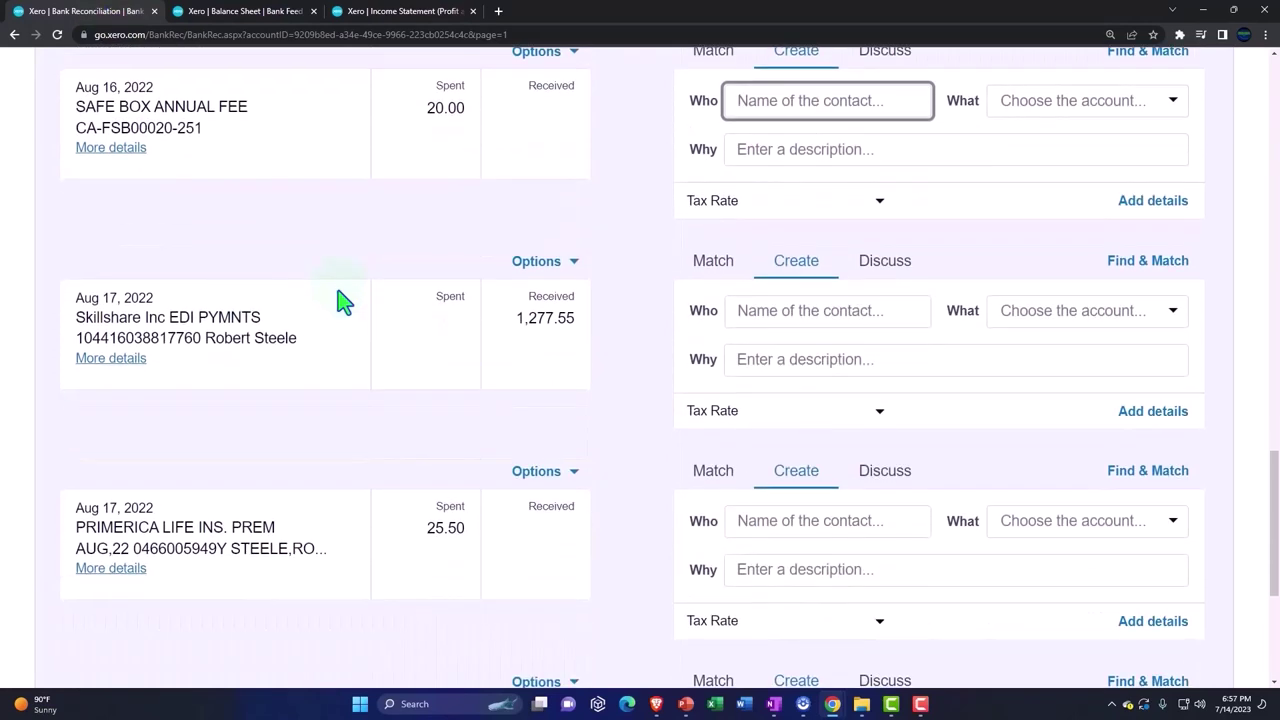
scroll(338, 298, down, 2)
scroll(358, 420, down, 3)
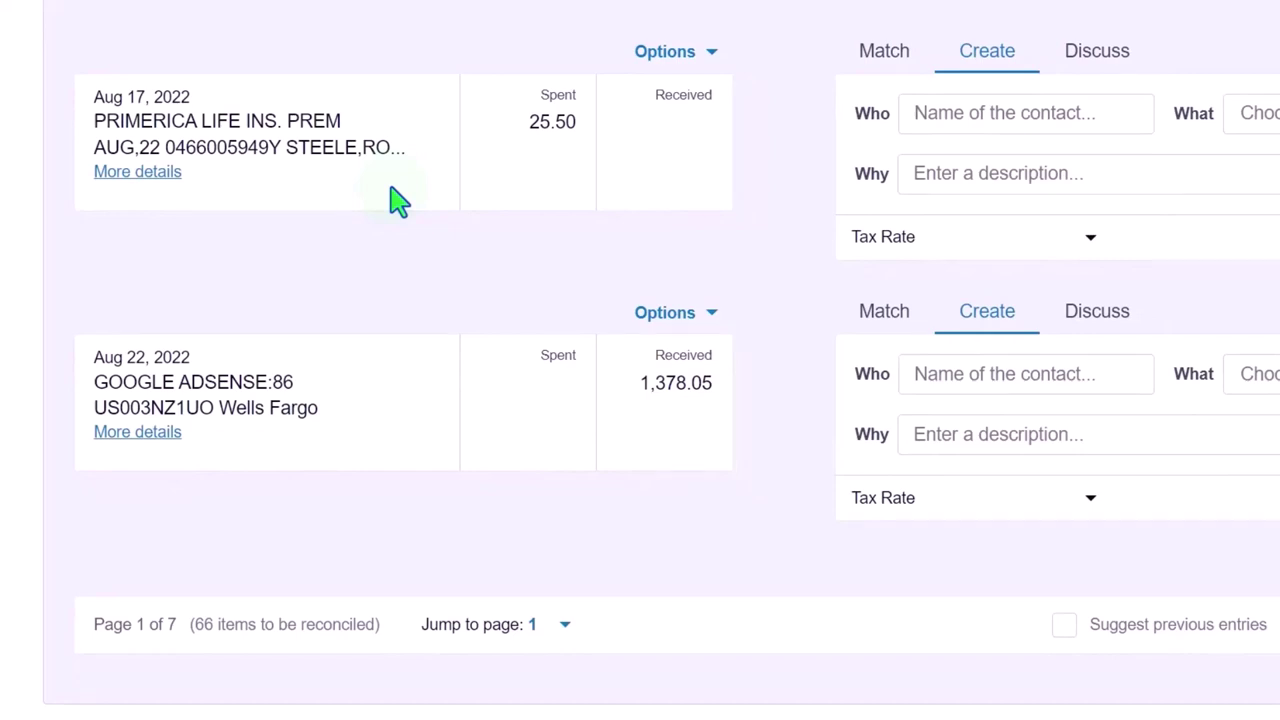
Check the Primerica payment's contact, review the income statement, and return to reconciliation.
click(391, 188)
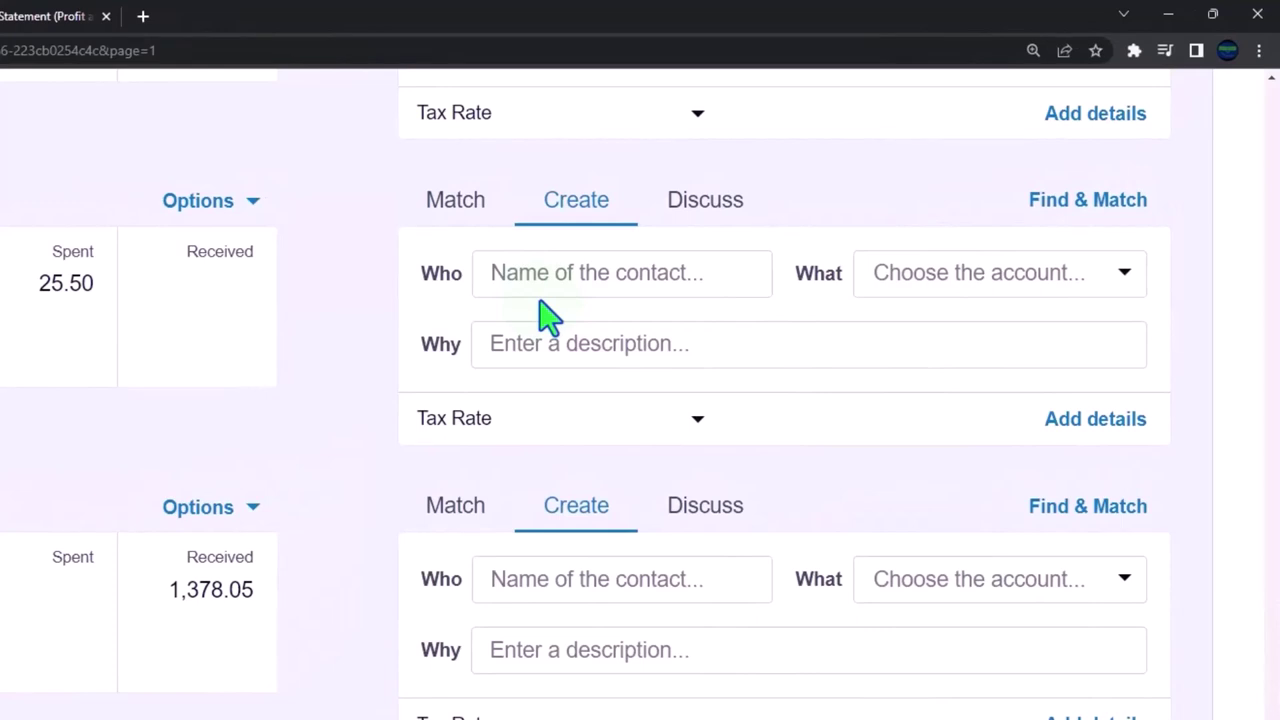
click(540, 299)
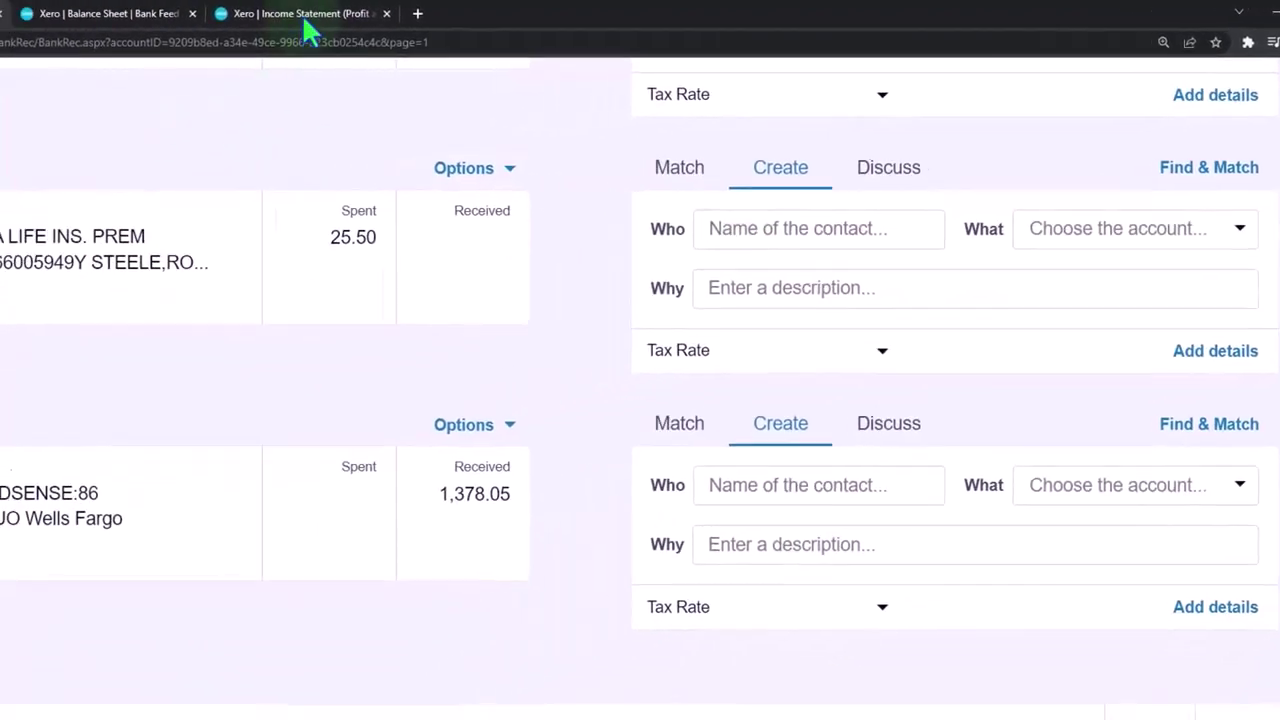
click(40, 15)
scroll(1200, 200, up, 5)
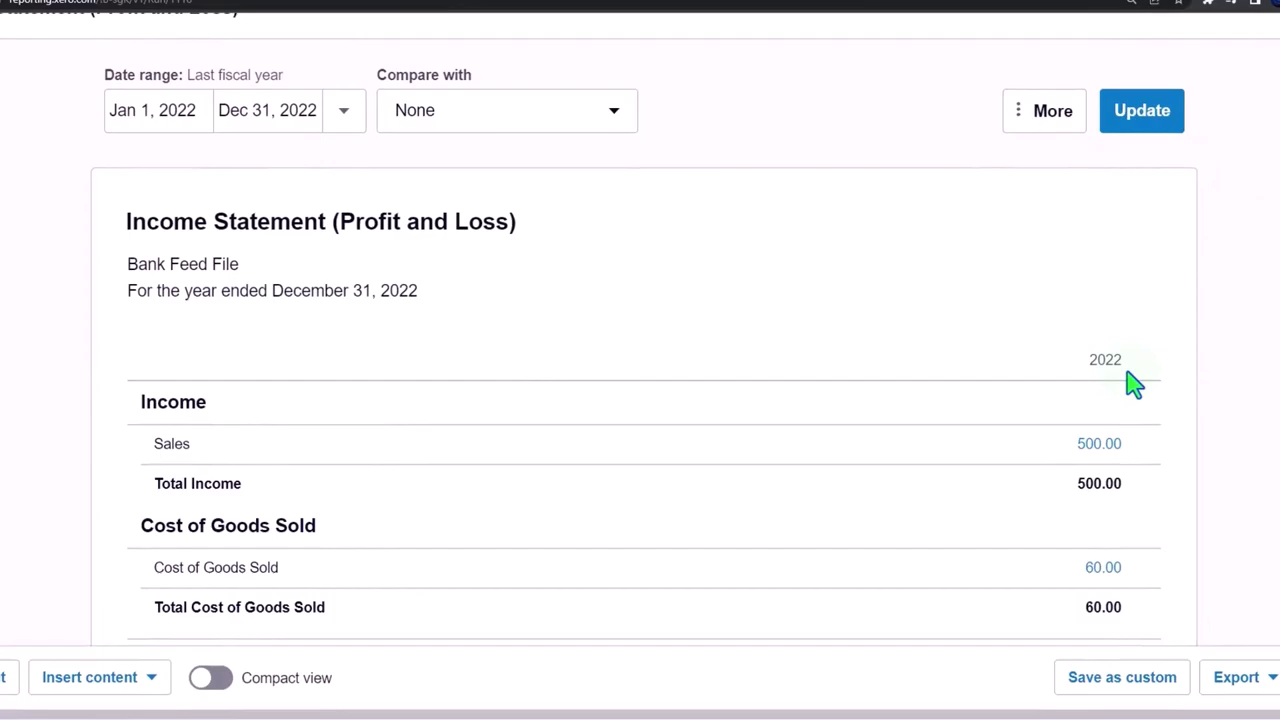
click(75, 5)
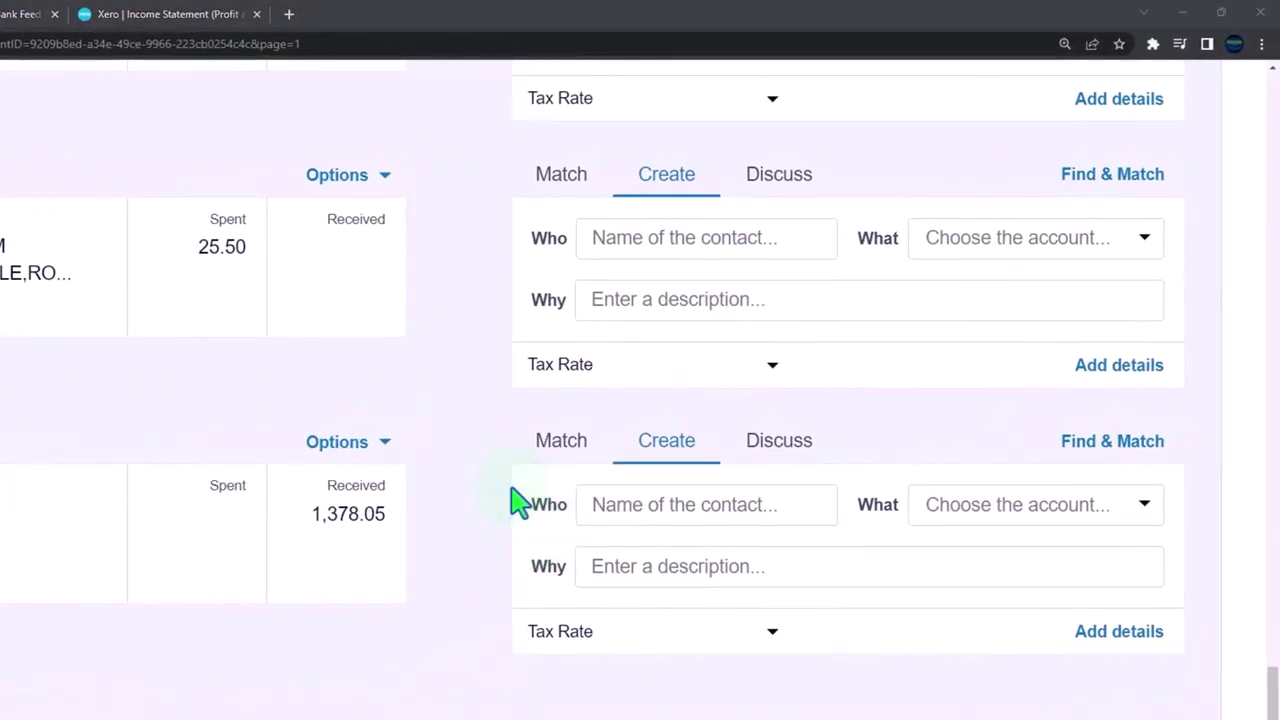
Start Find & Match on the 1,378.05 Google AdSense deposit.
click(1100, 640)
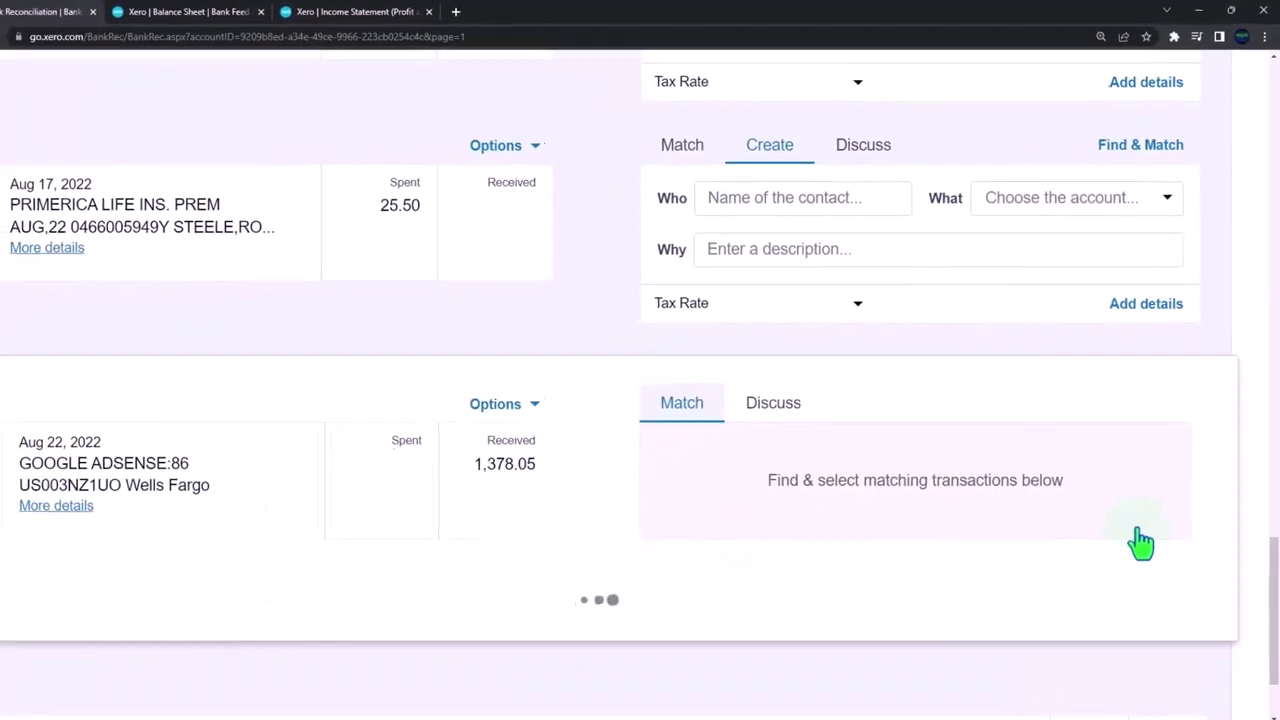
scroll(994, 414, down, 4)
scroll(830, 475, up, 2)
scroll(825, 475, up, 4)
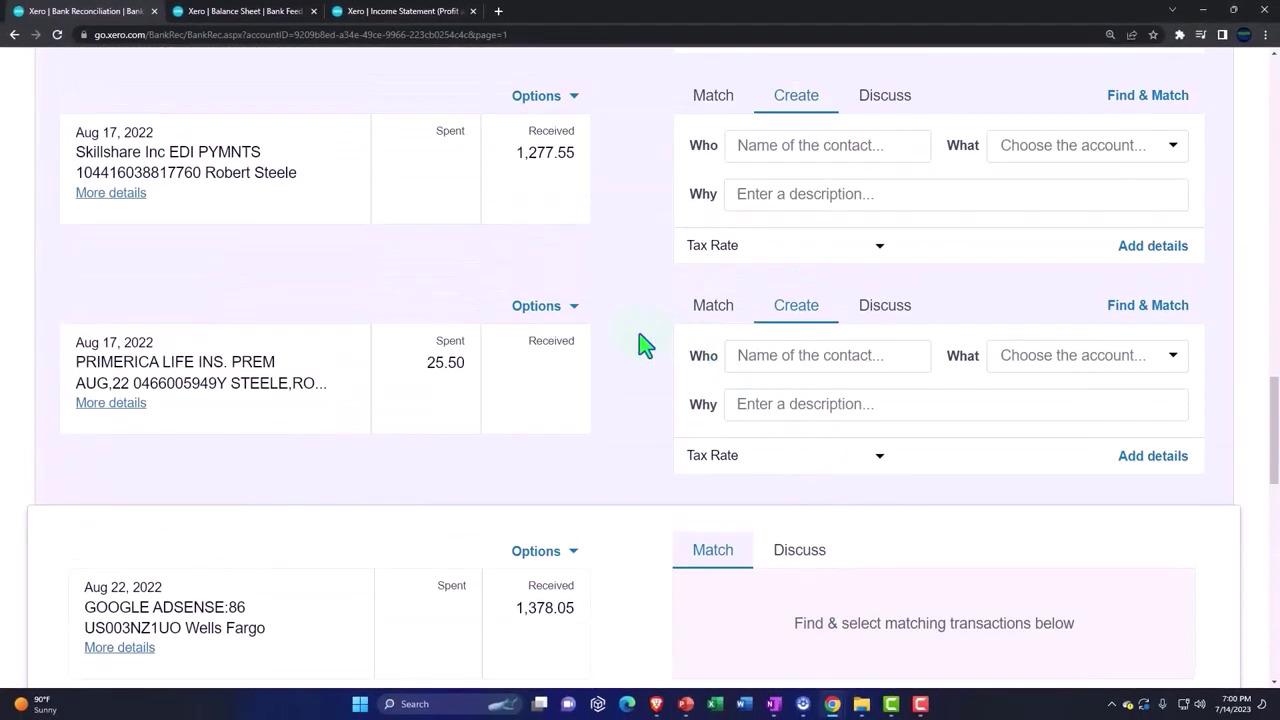
Code the 25.50 Primerica payment to account 3800 - Draws in its full form.
click(1166, 462)
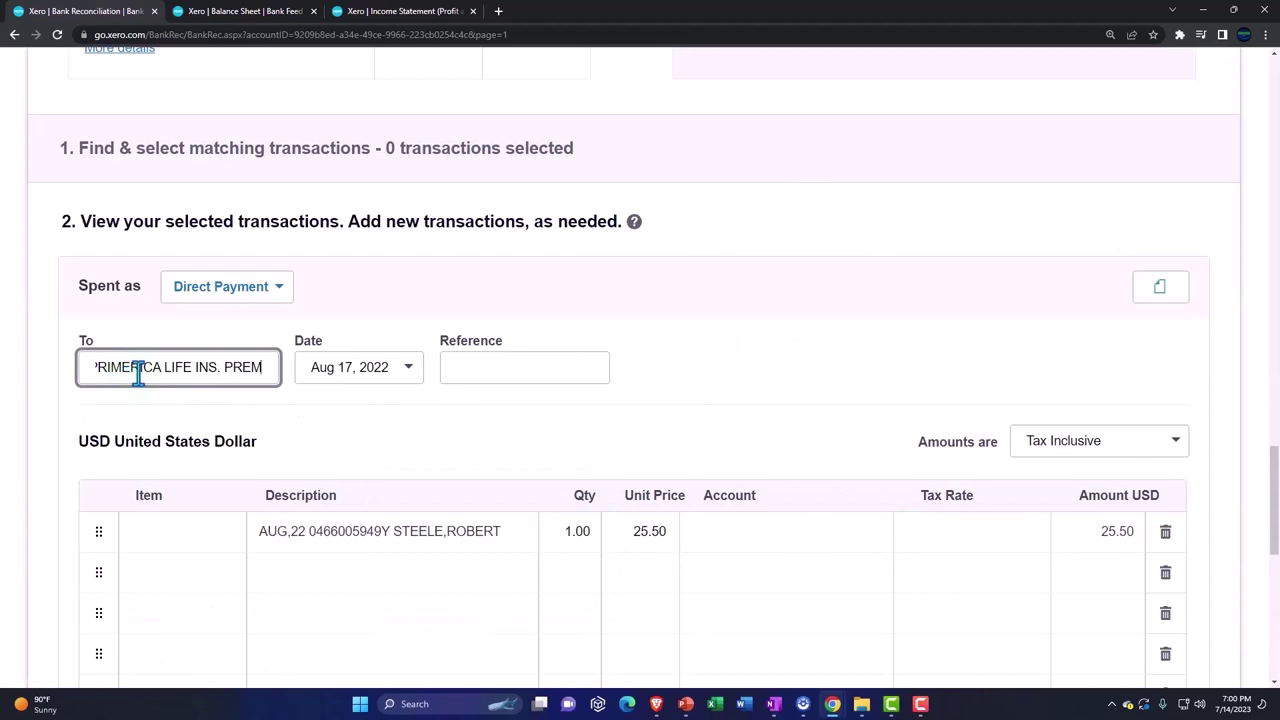
drag(138, 373, 154, 373)
key(Tab)
key(Tab)
key(Tab)
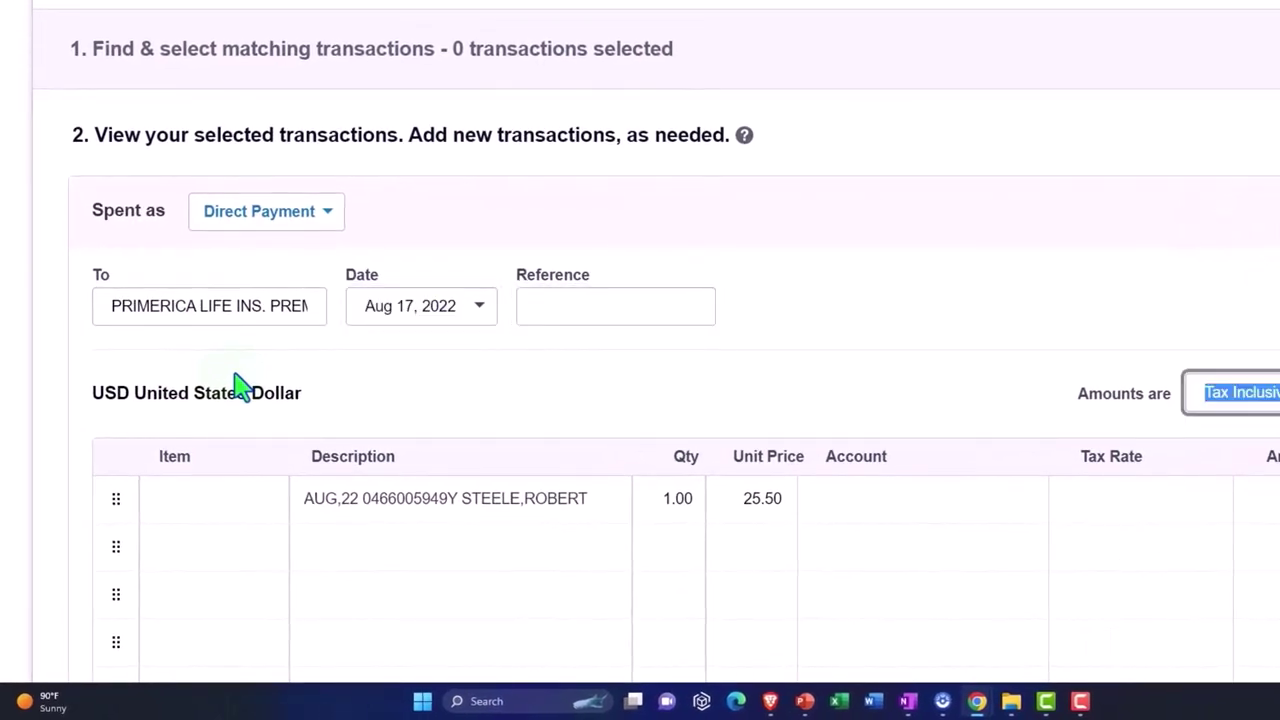
key(Tab)
key(Tab)
scroll(400, 490, up, 2)
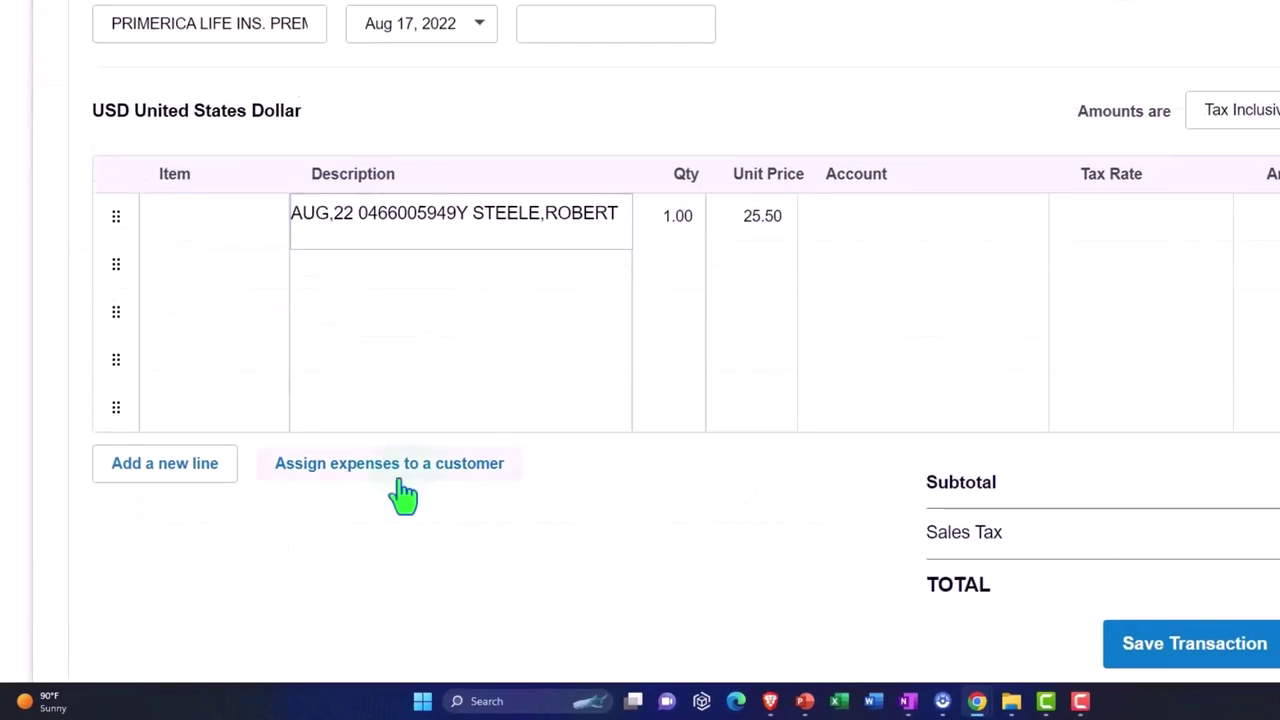
key(Tab)
key(Tab)
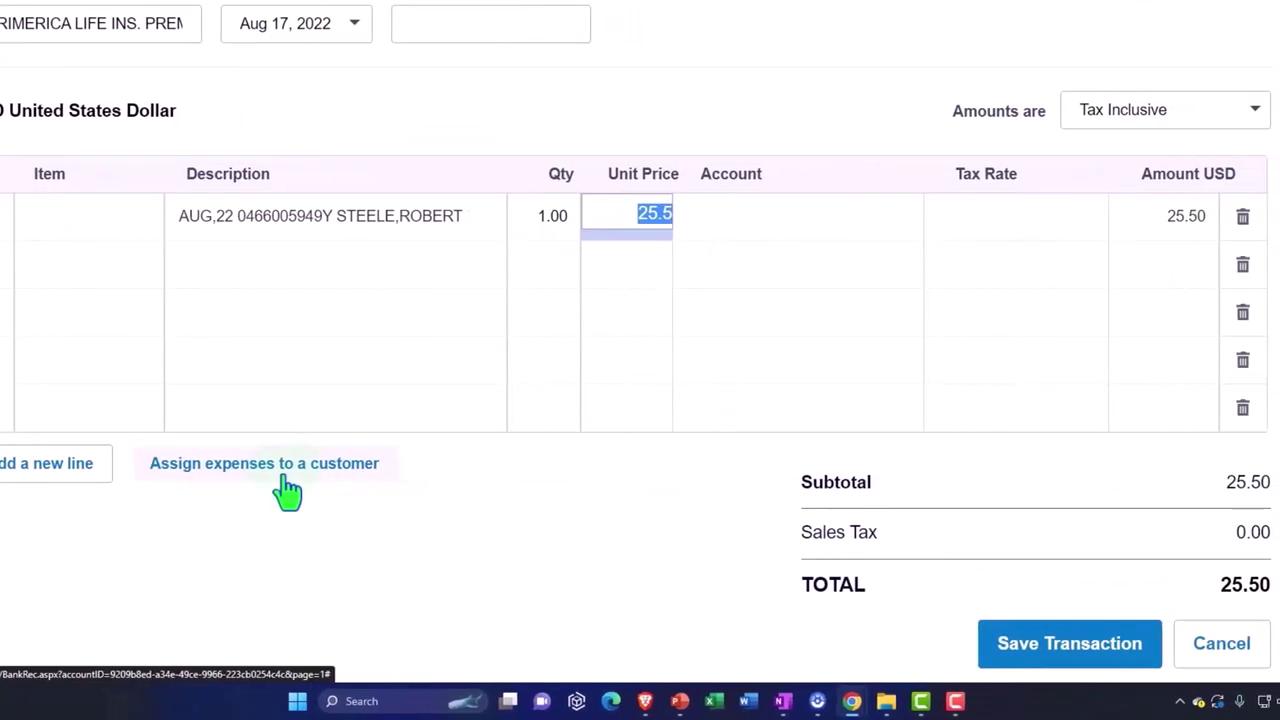
key(Tab)
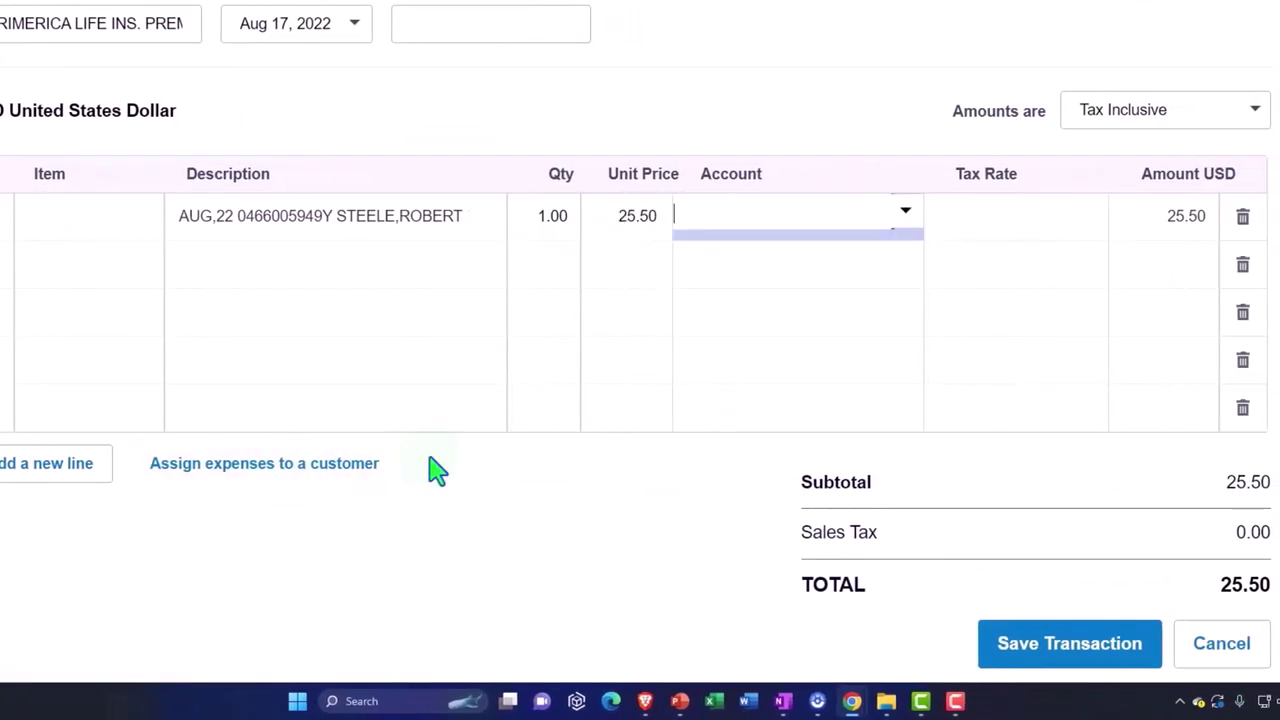
text(dre)
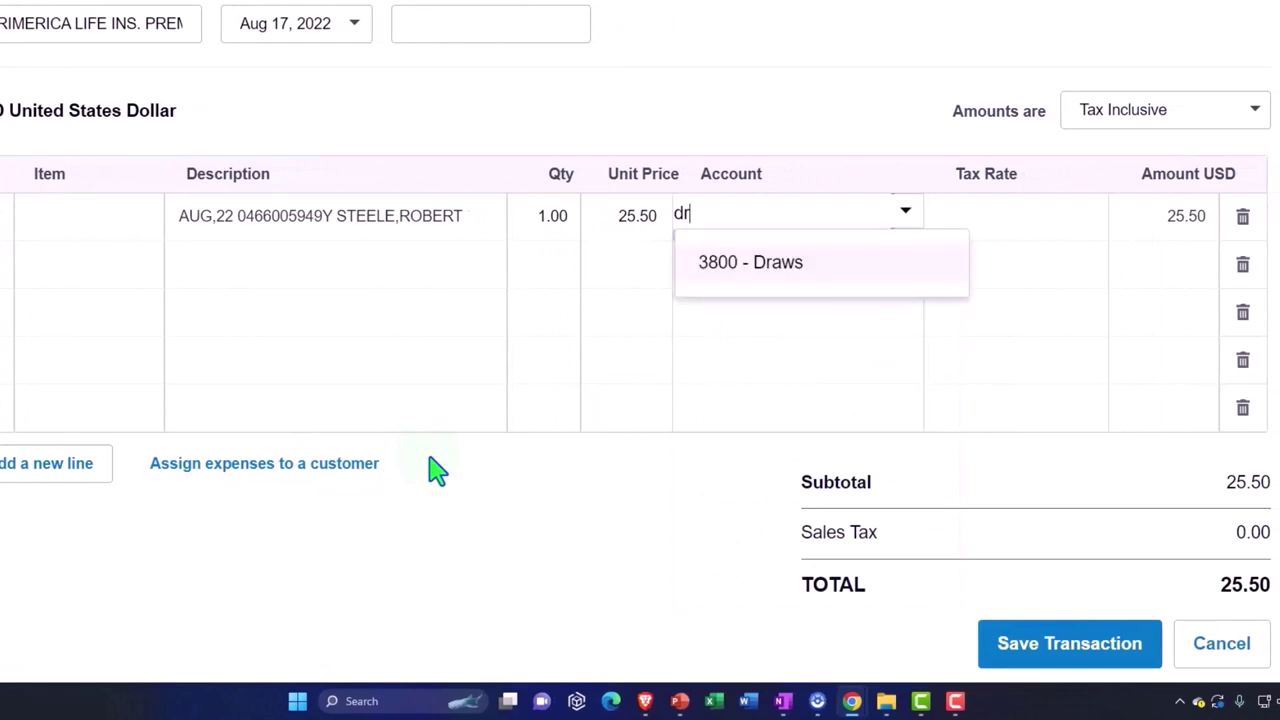
key(Tab)
key(Tab)
key(Tab)
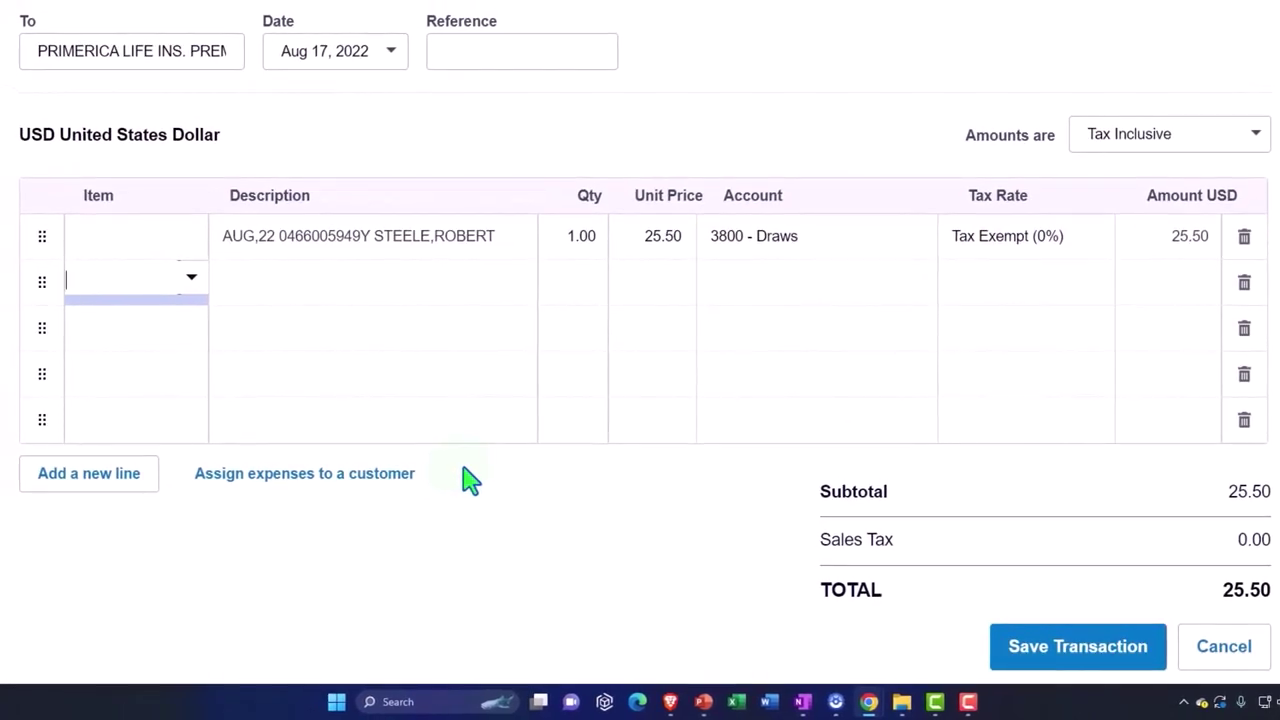
Save the Primerica payment and reconcile it with the bank line.
click(1040, 655)
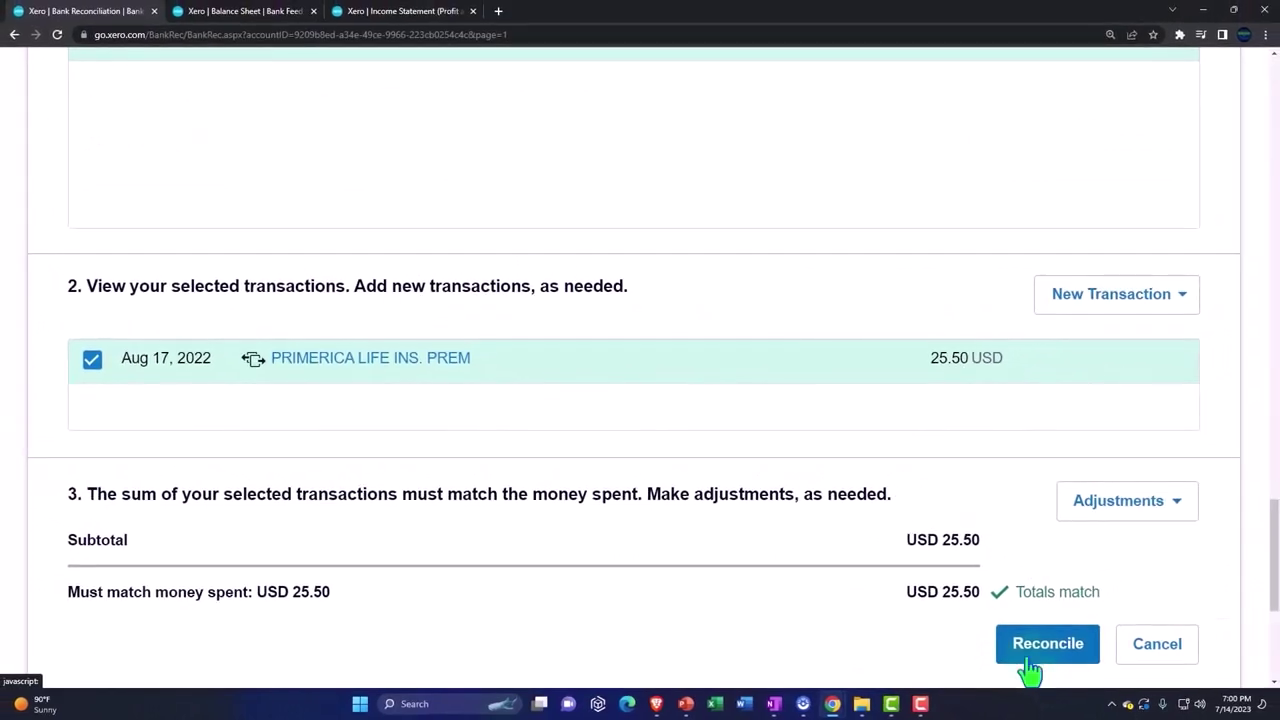
scroll(928, 591, up, 5)
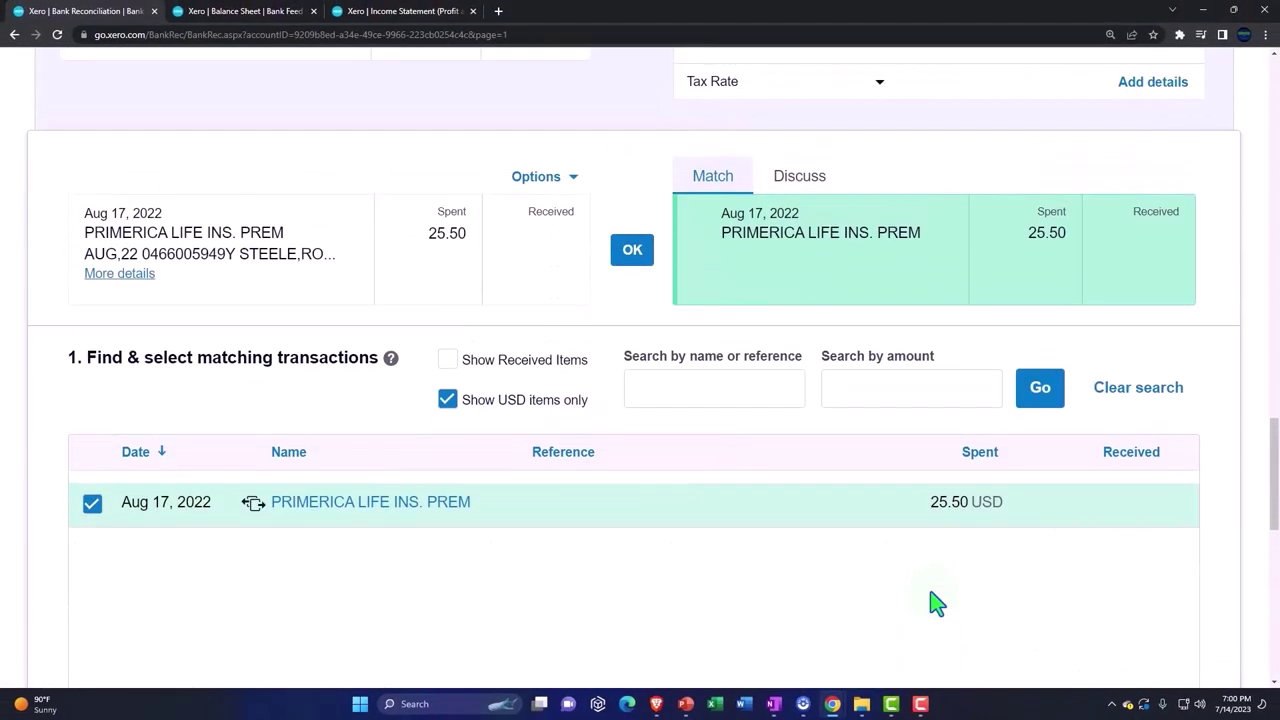
click(632, 251)
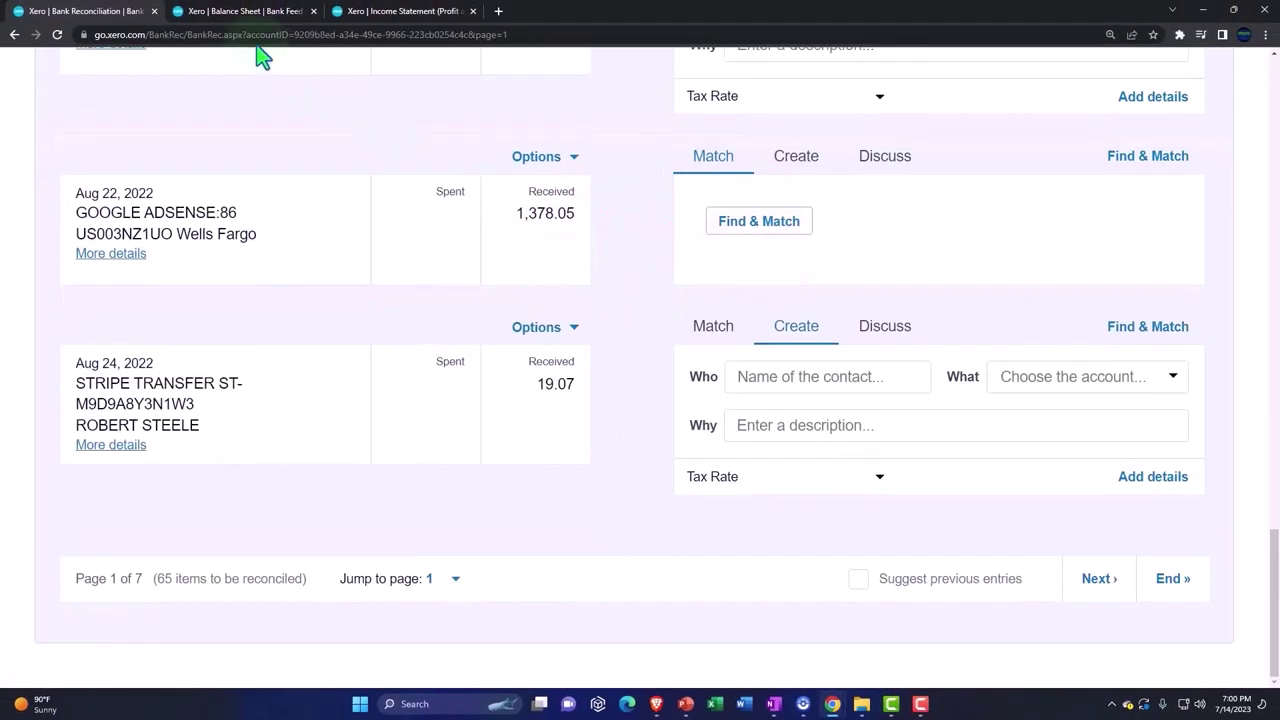
Update the Balance Sheet and scroll down to confirm Draws at (100.50).
click(232, 14)
scroll(640, 375, up, 1)
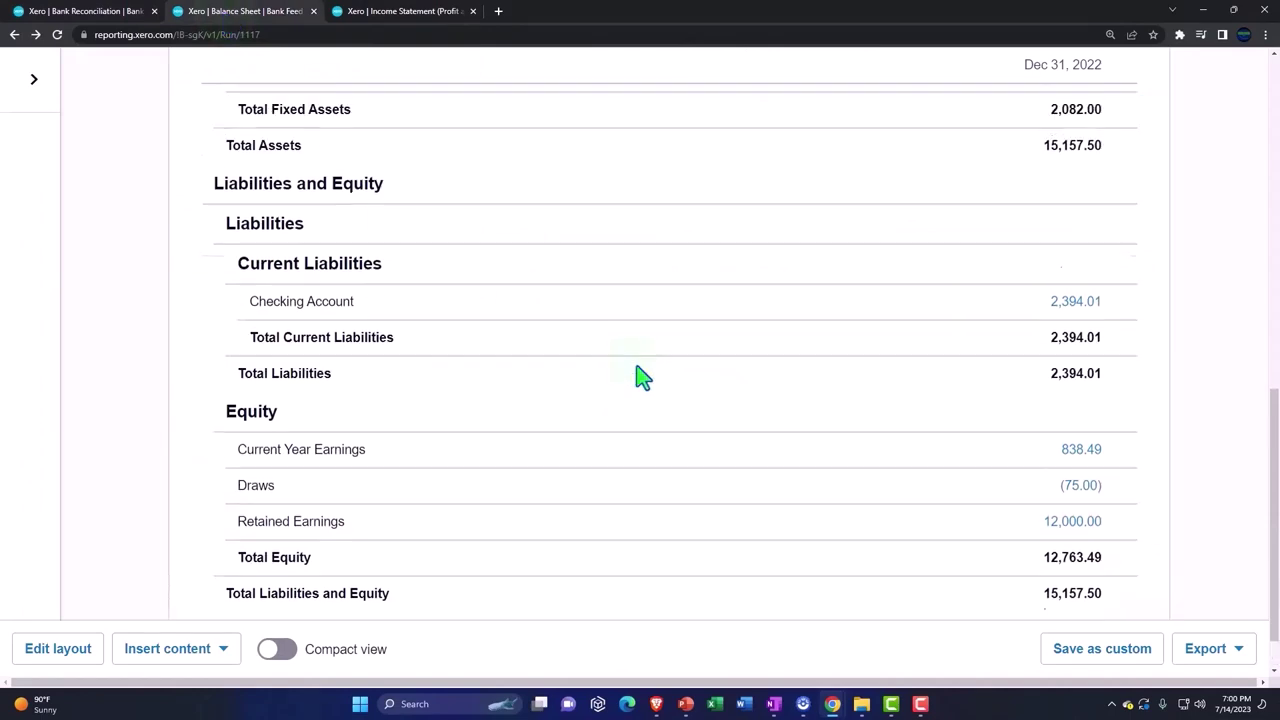
scroll(640, 375, up, 10)
click(1120, 299)
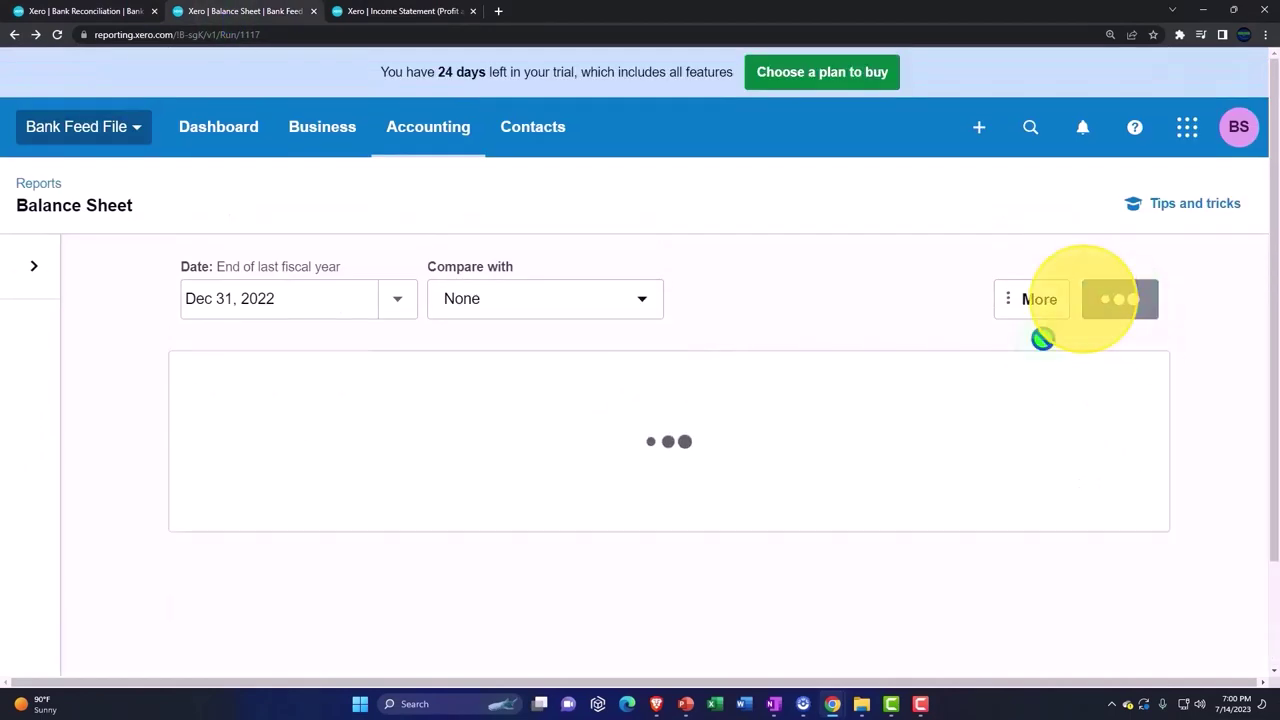
scroll(940, 391, down, 3)
scroll(874, 449, down, 3)
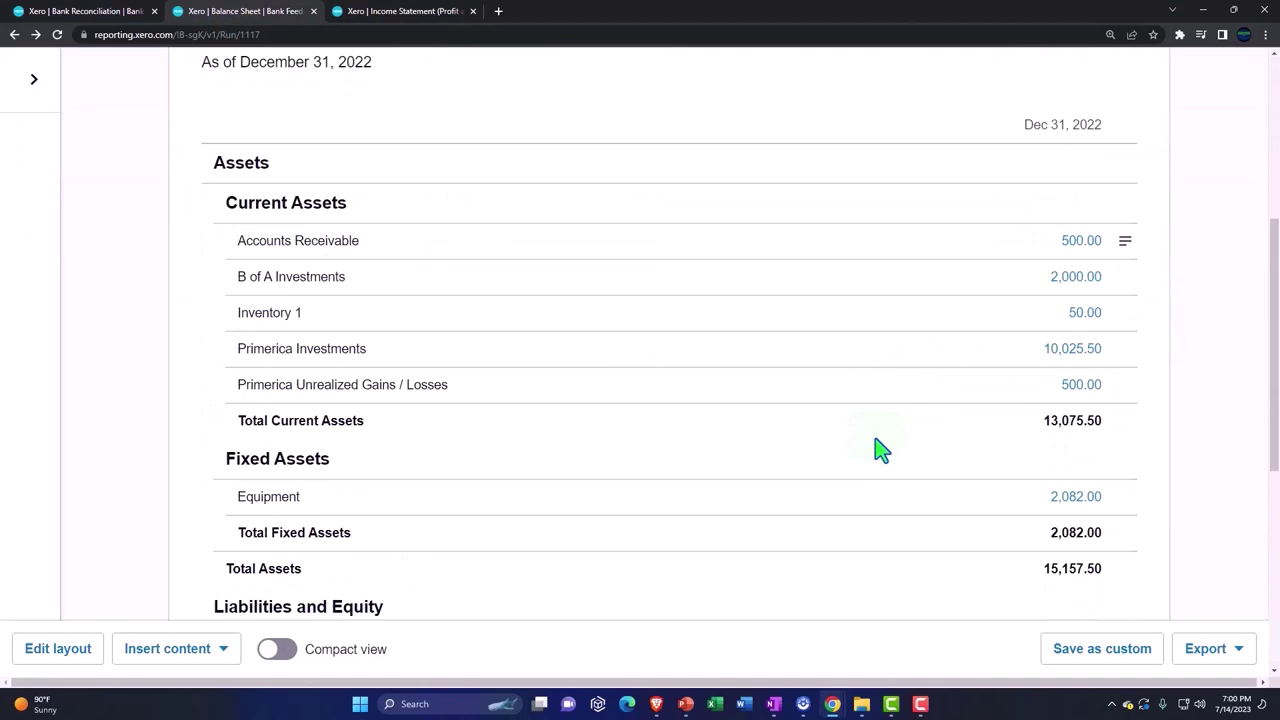
scroll(874, 449, down, 5)
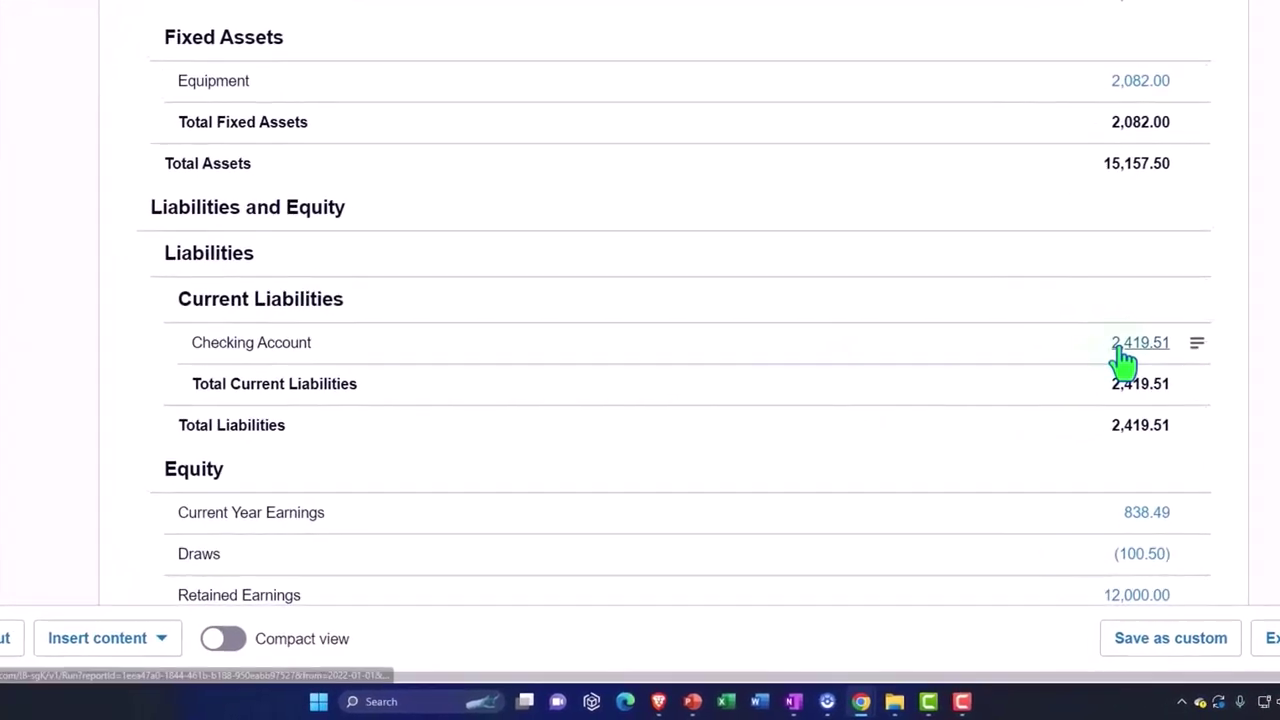
scroll(1150, 340, down, 3)
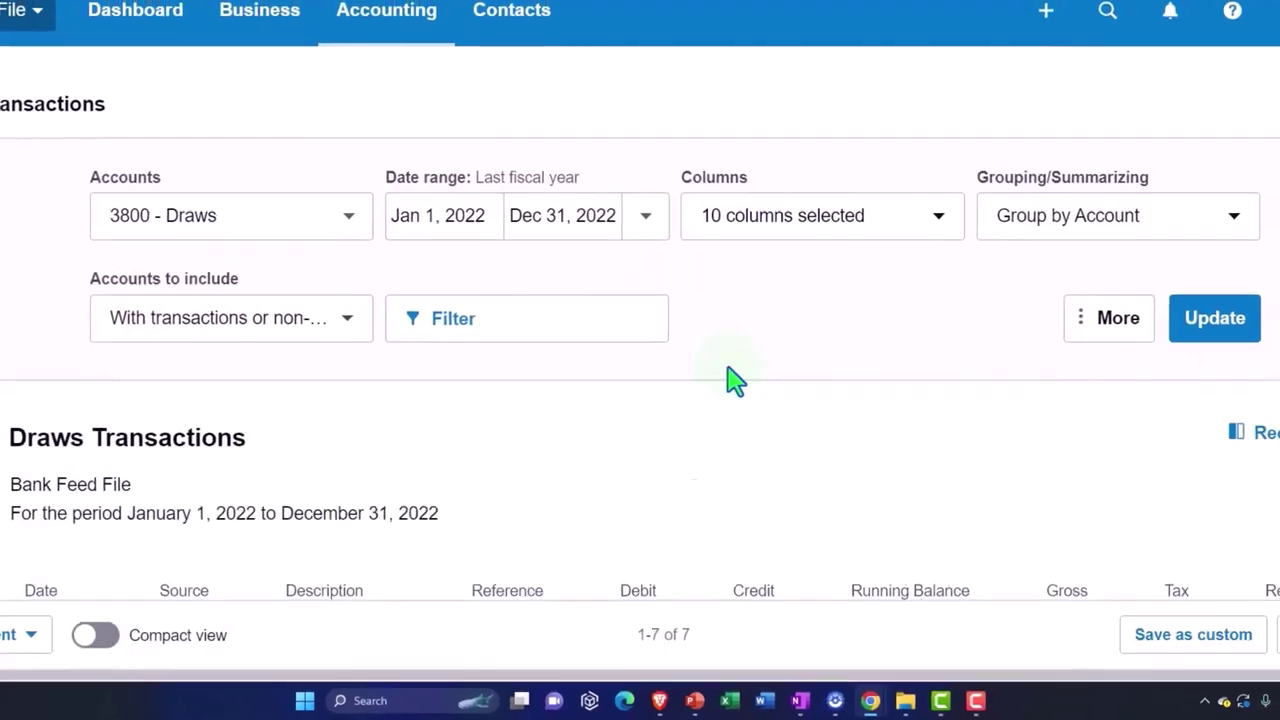
scroll(738, 380, down, 4)
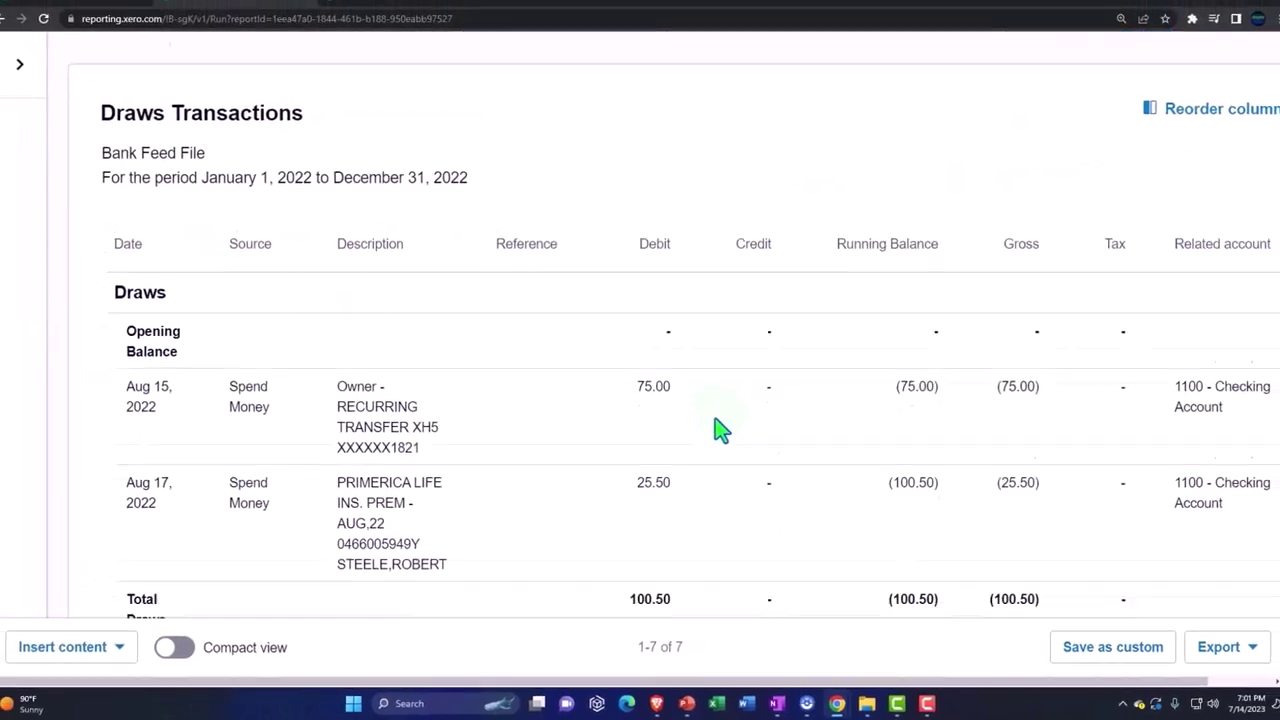
scroll(716, 428, down, 1)
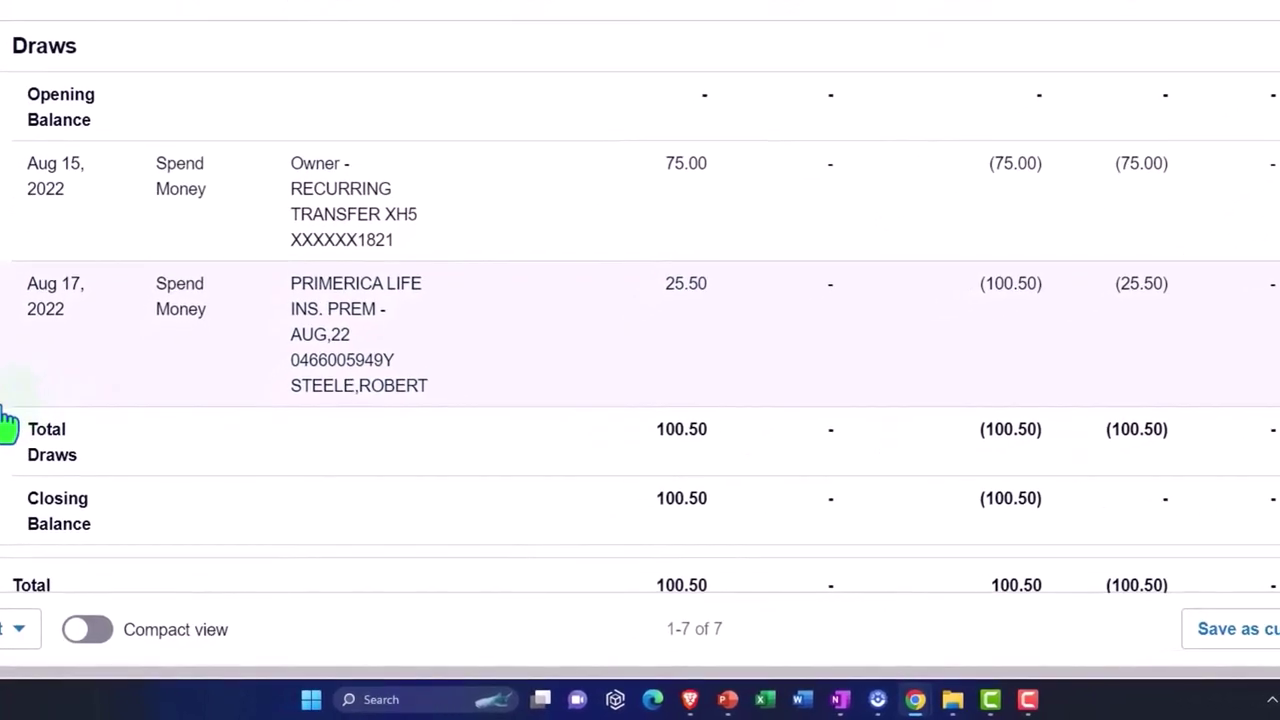
scroll(5, 425, up, 10)
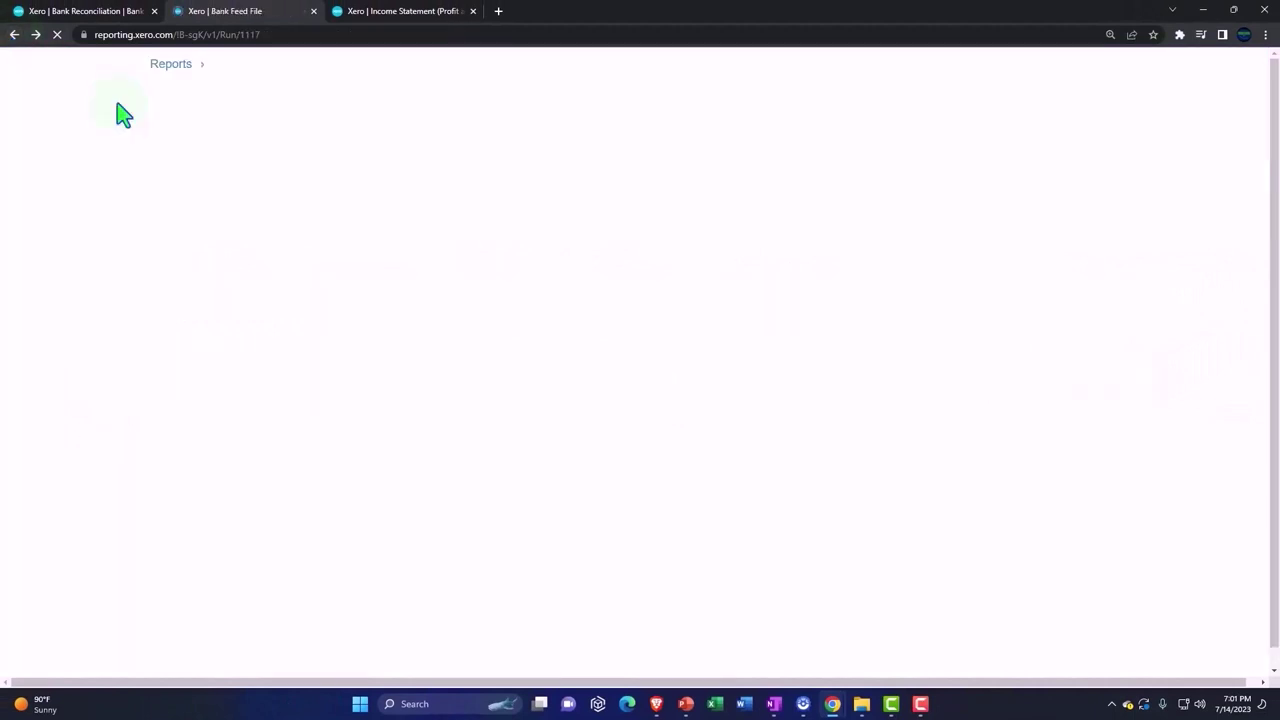
Update and review the Income Statement, then return to the Checking Account reconciliation page.
click(389, 16)
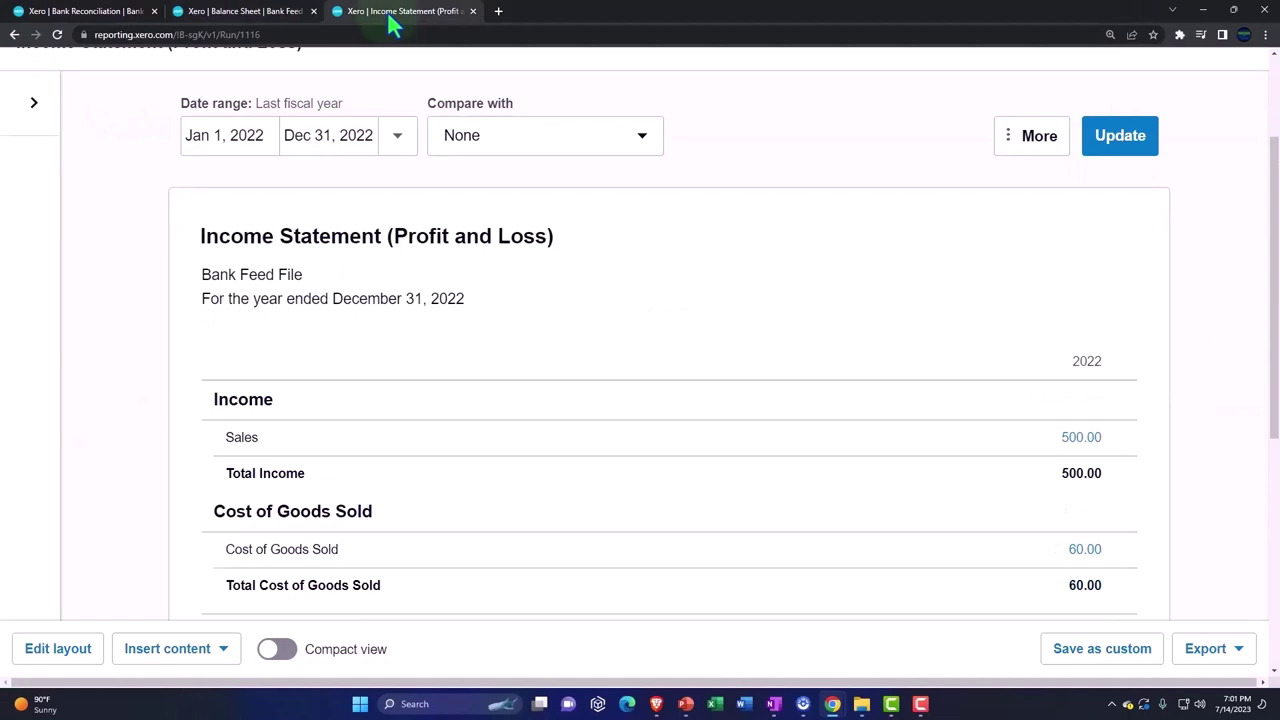
click(1117, 140)
scroll(915, 455, down, 5)
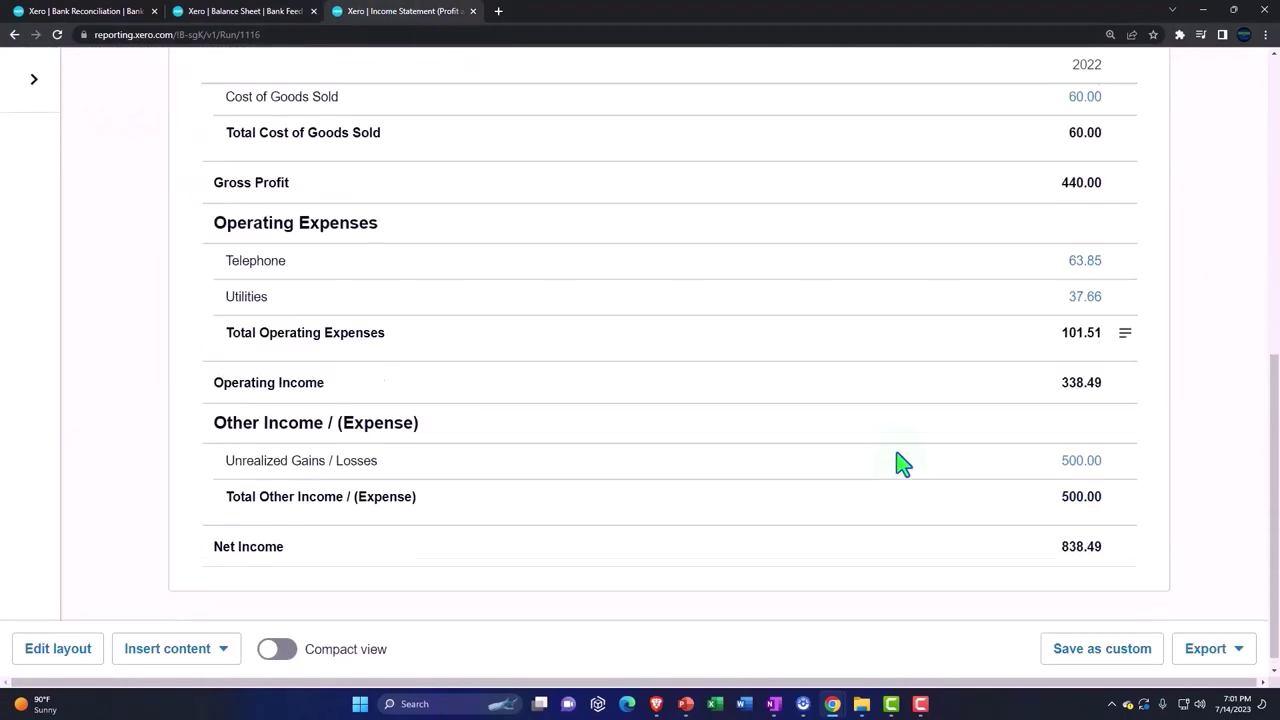
scroll(900, 463, down, 1)
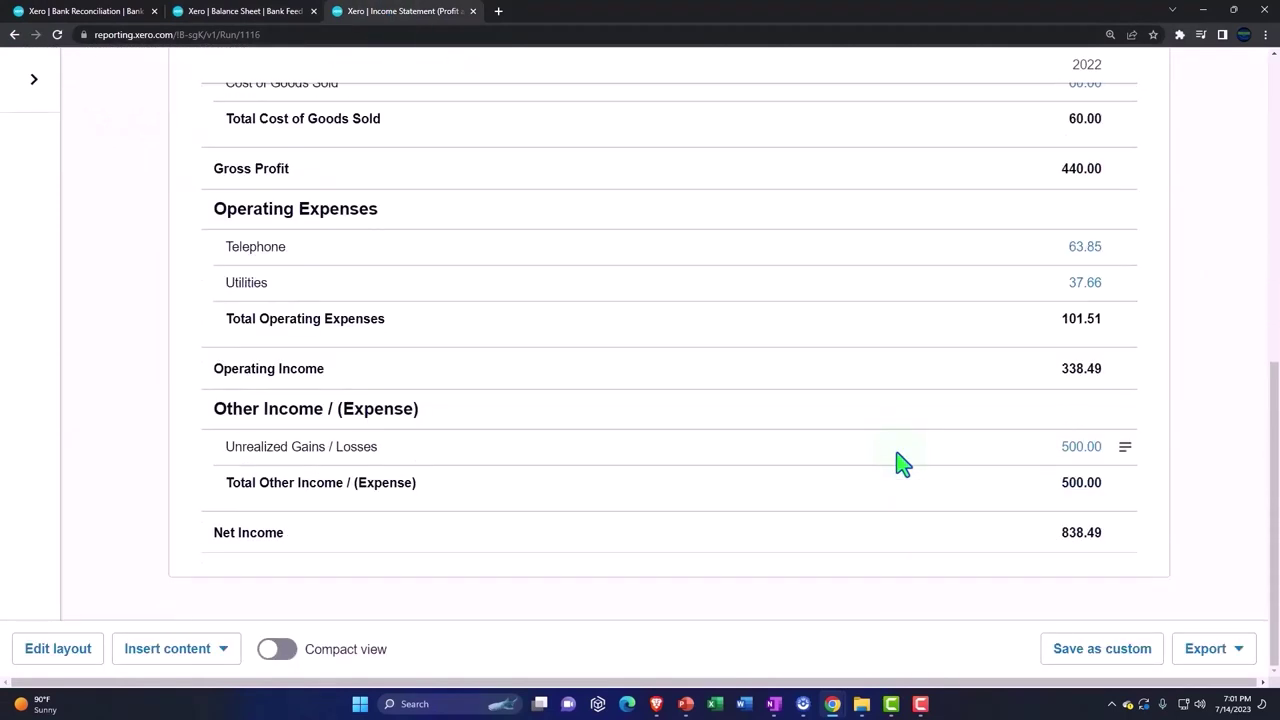
scroll(900, 463, up, 6)
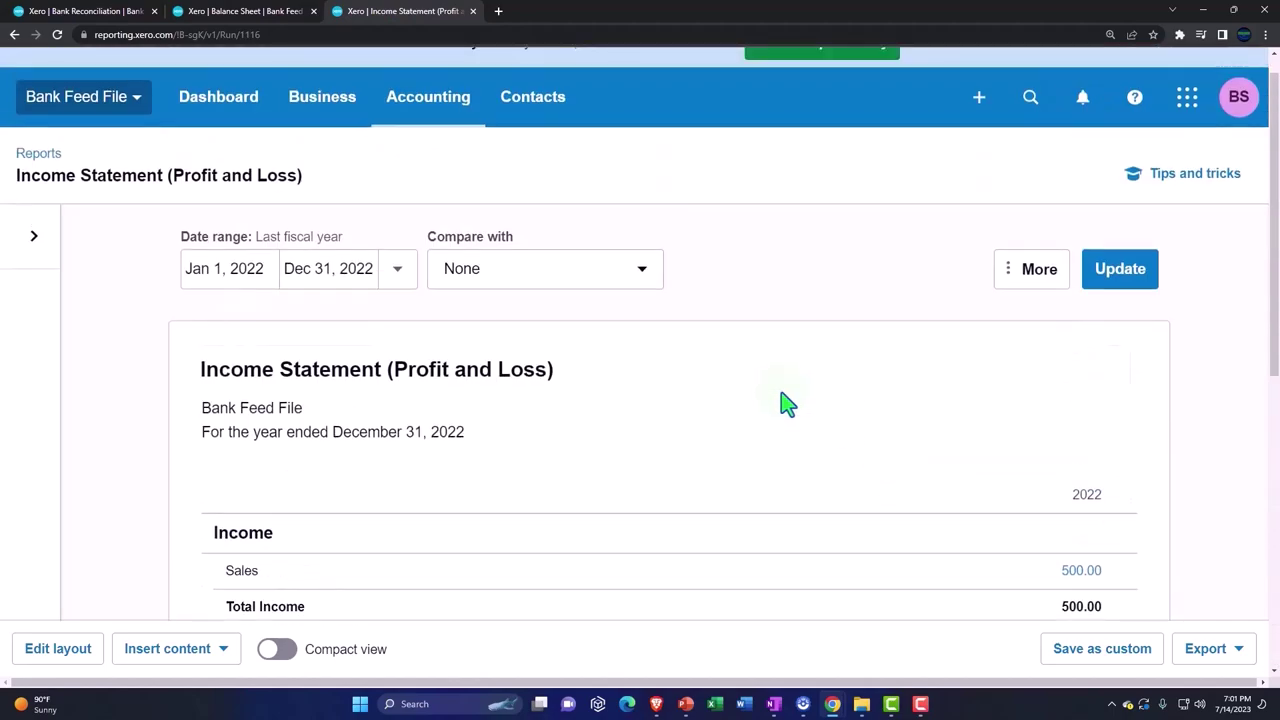
click(72, 14)
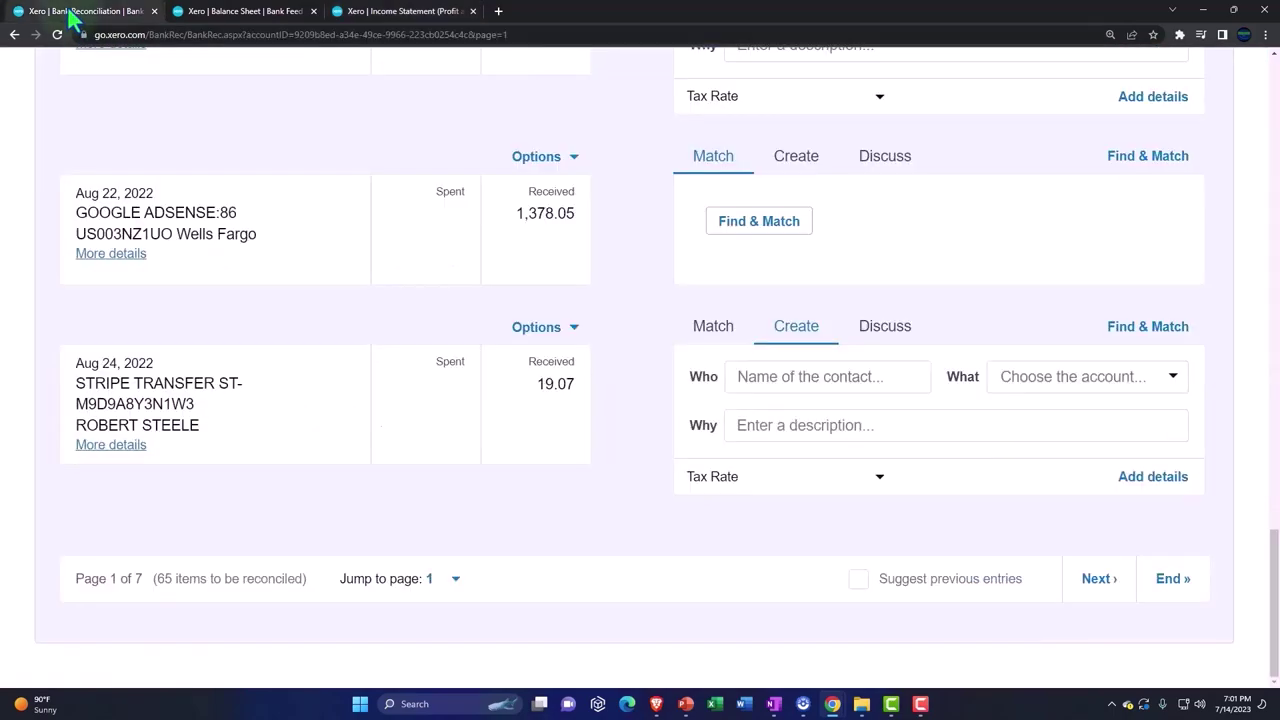
scroll(320, 525, up, 20)
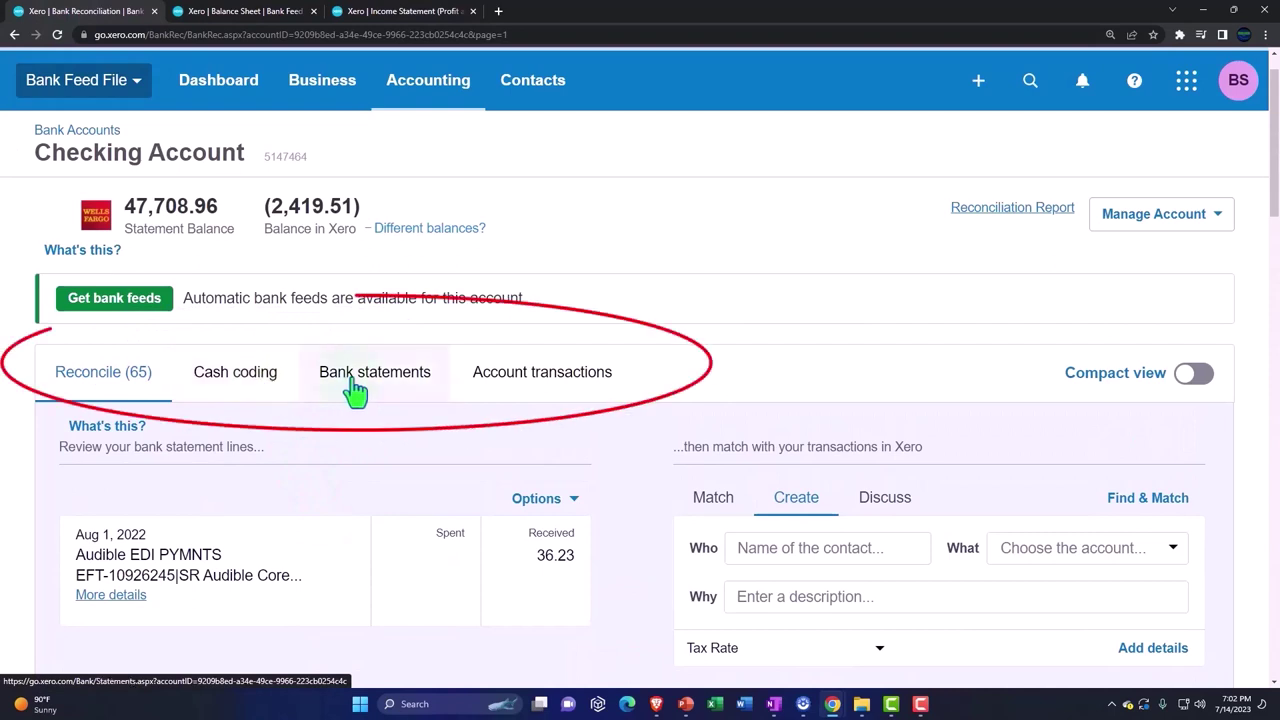
Review all Checking Account transactions, confirming each is marked Reconciled.
click(542, 385)
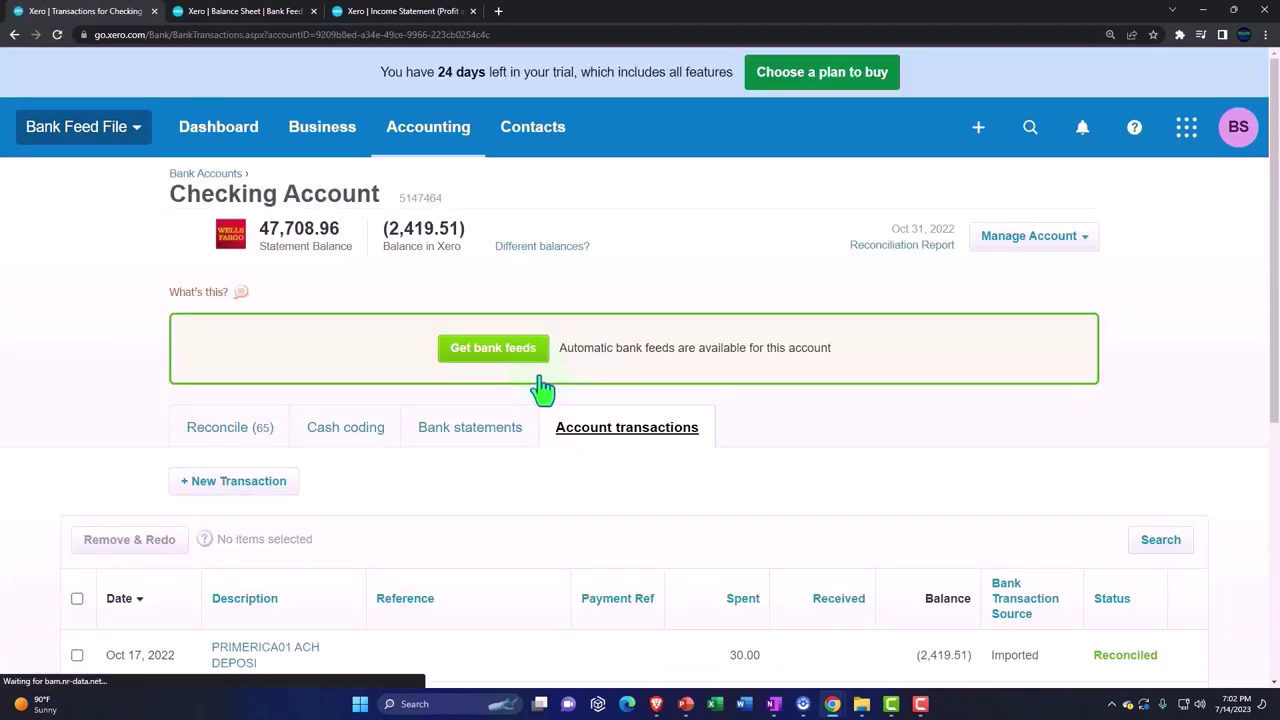
scroll(542, 388, down, 3)
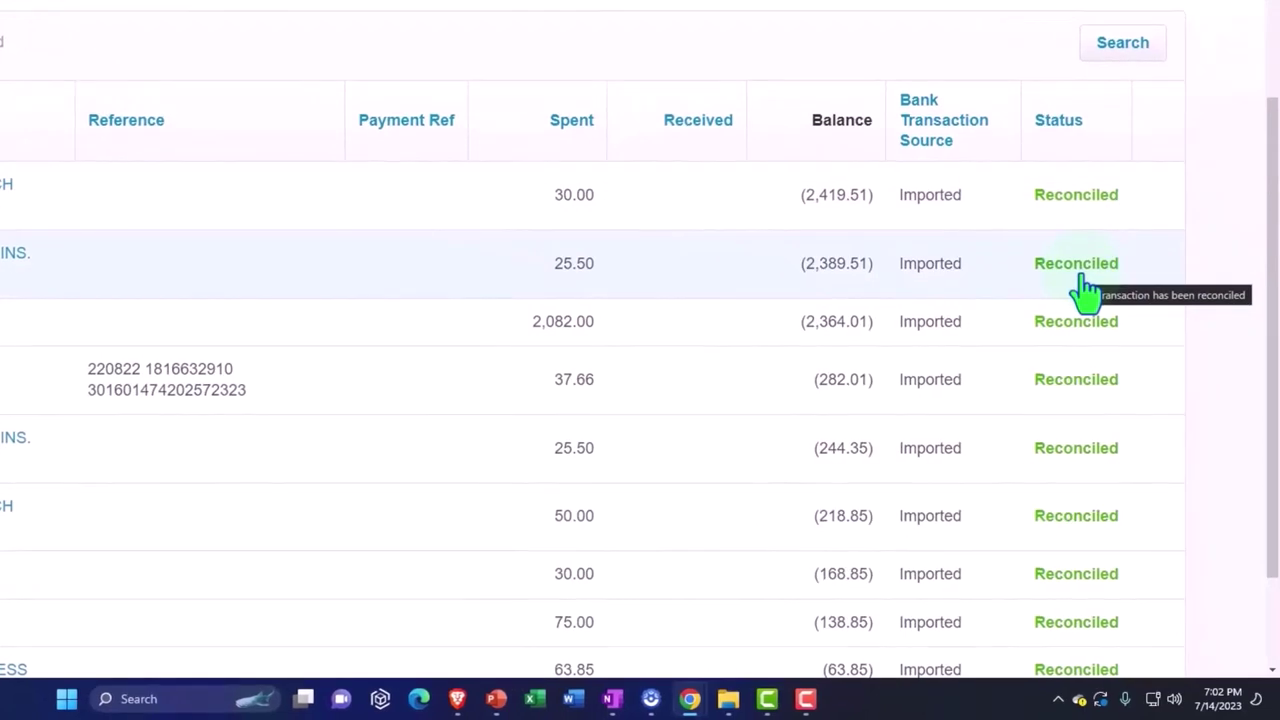
scroll(1085, 290, down, 2)
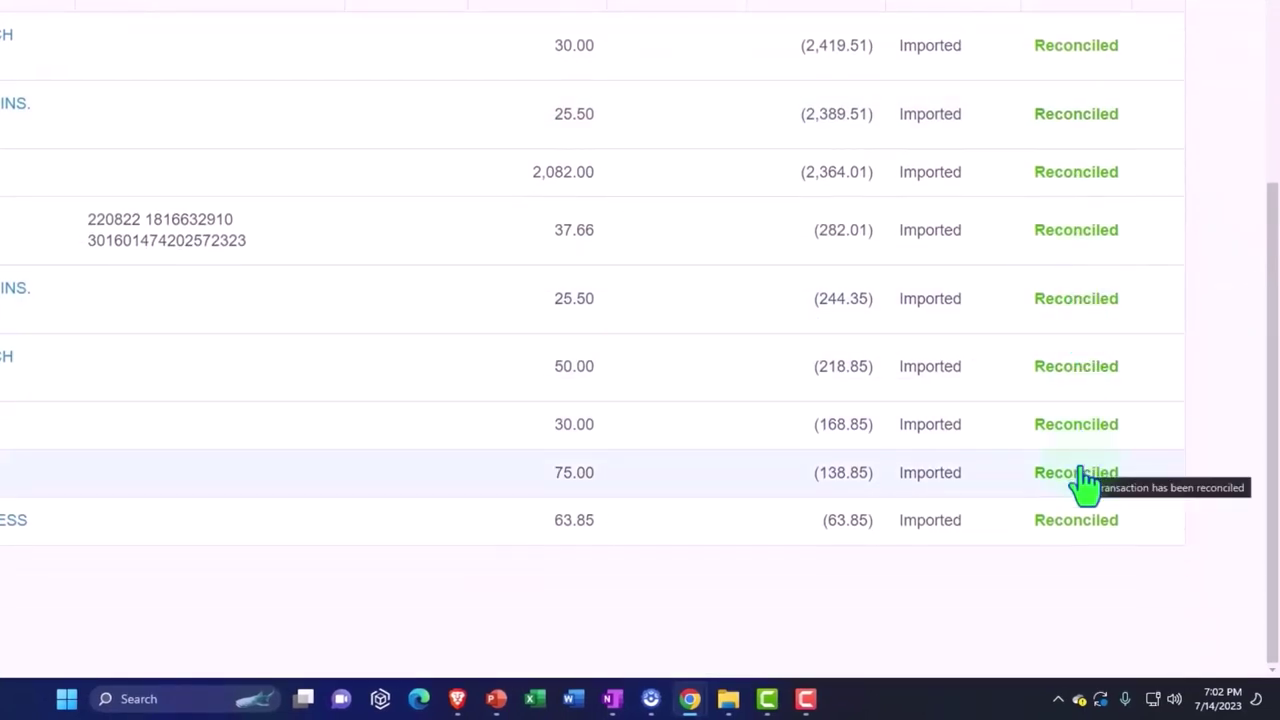
scroll(1085, 482, up, 5)
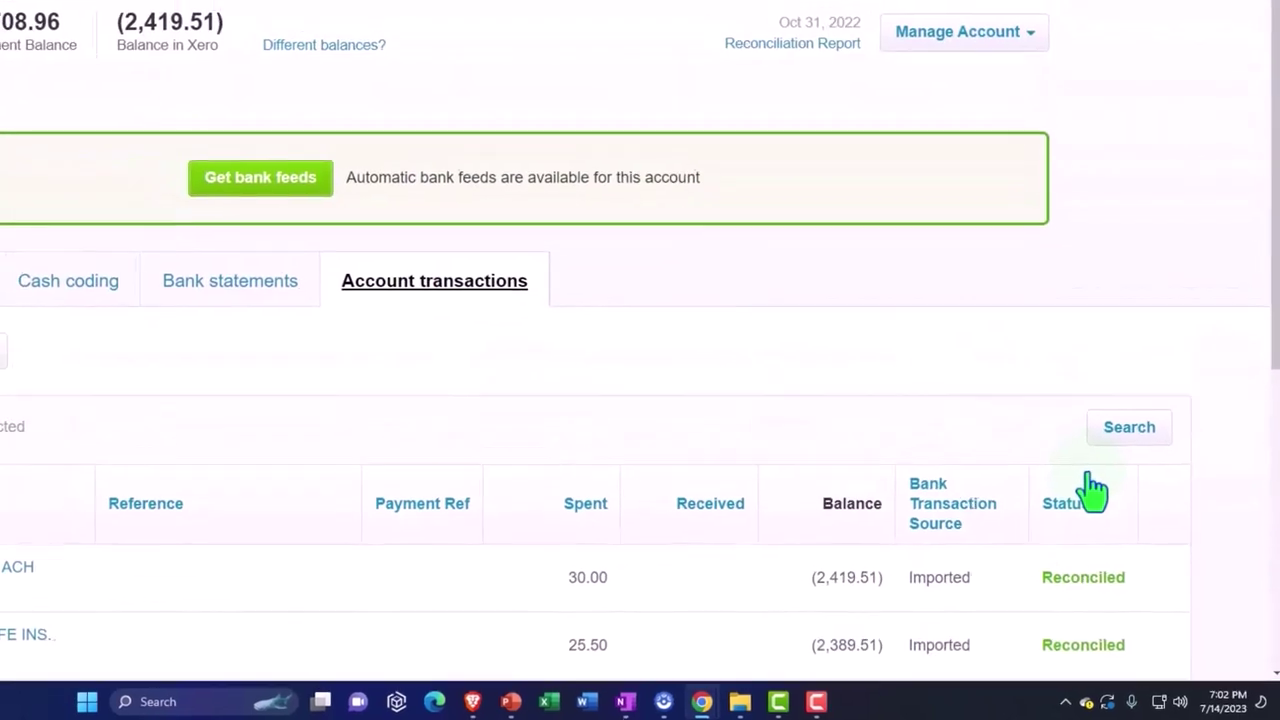
Browse the 8 contacts in All contacts, then return to the Income Statement.
click(545, 95)
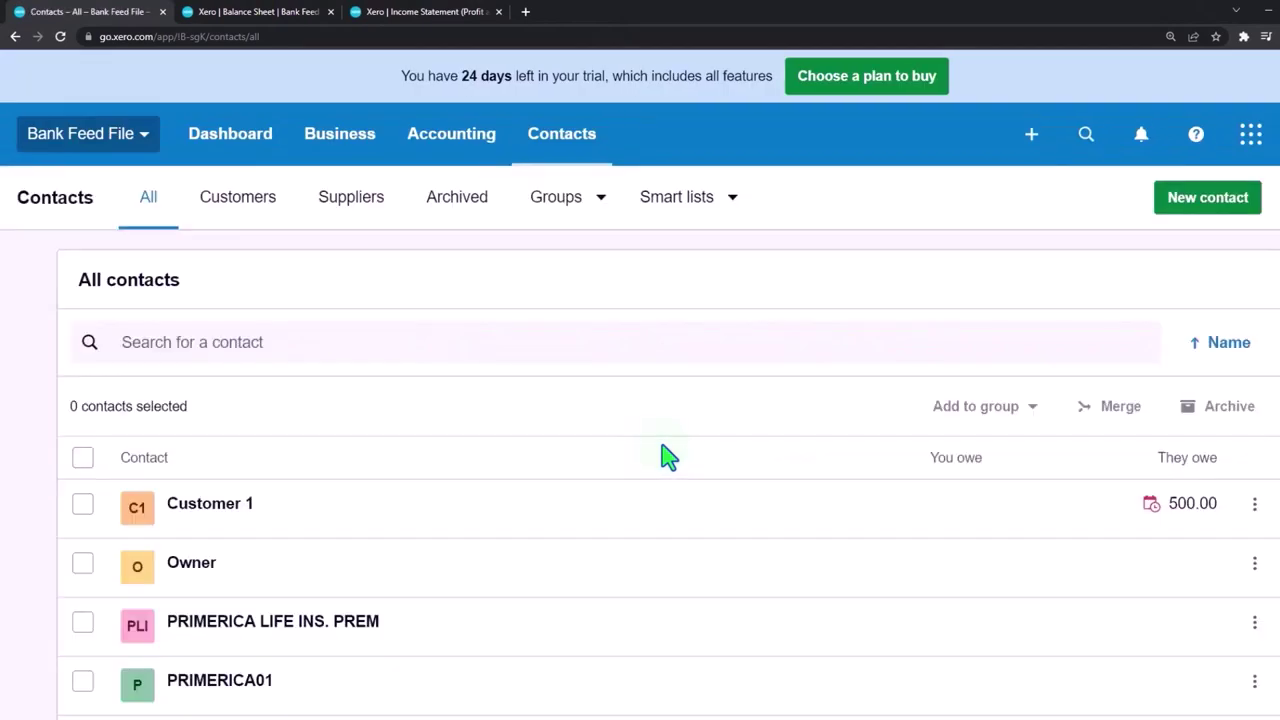
scroll(669, 457, down, 3)
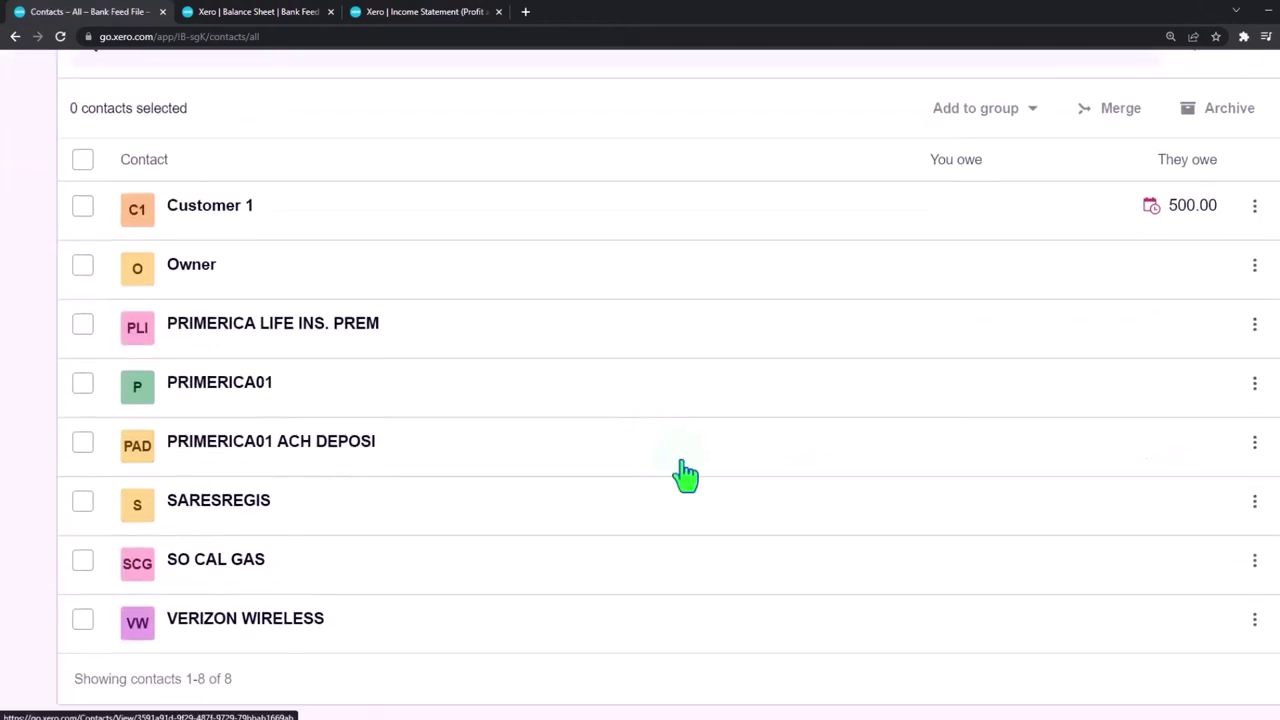
click(460, 12)
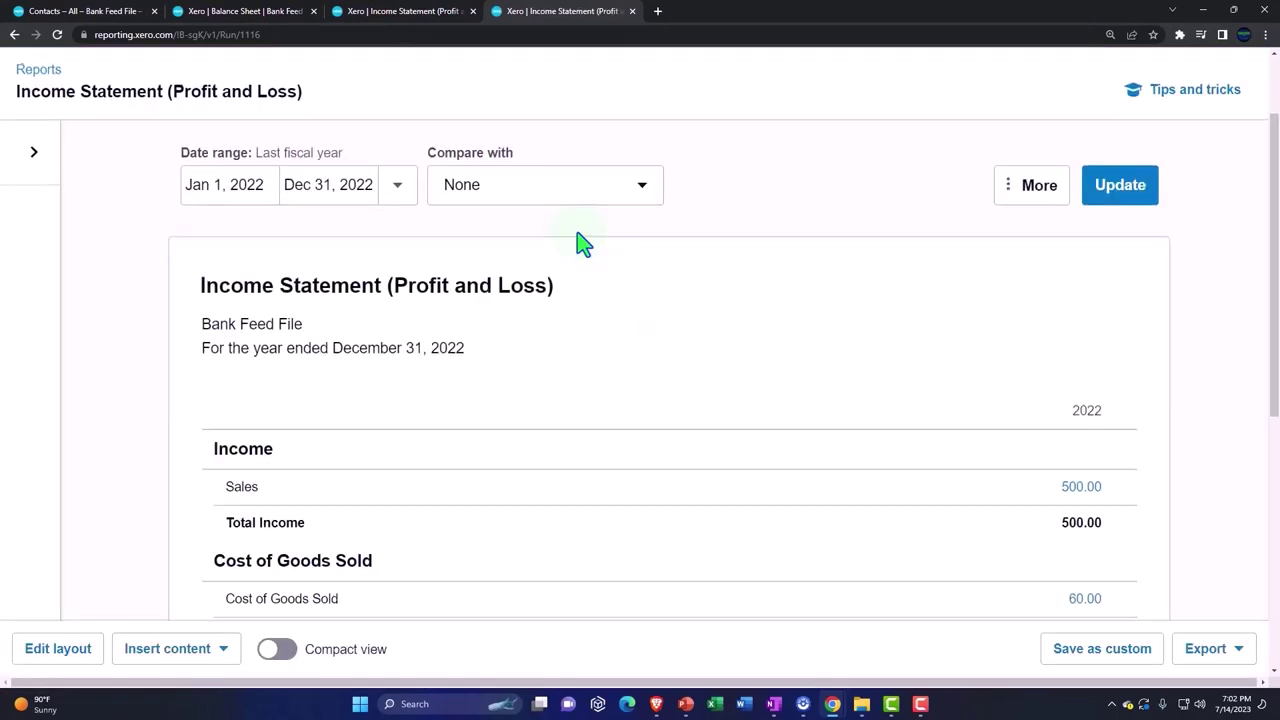
Open the Trial Balance report by searching 'trial' in Accounting Reports.
scroll(530, 200, up, 2)
click(428, 132)
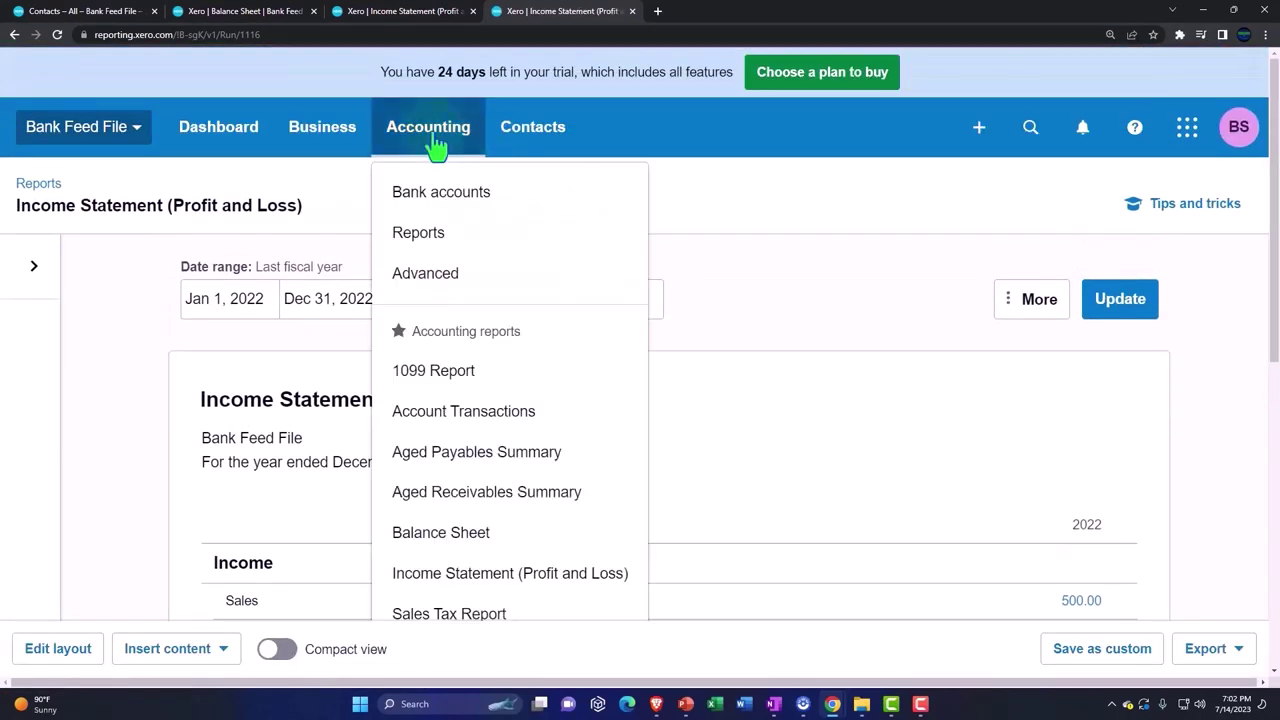
click(430, 238)
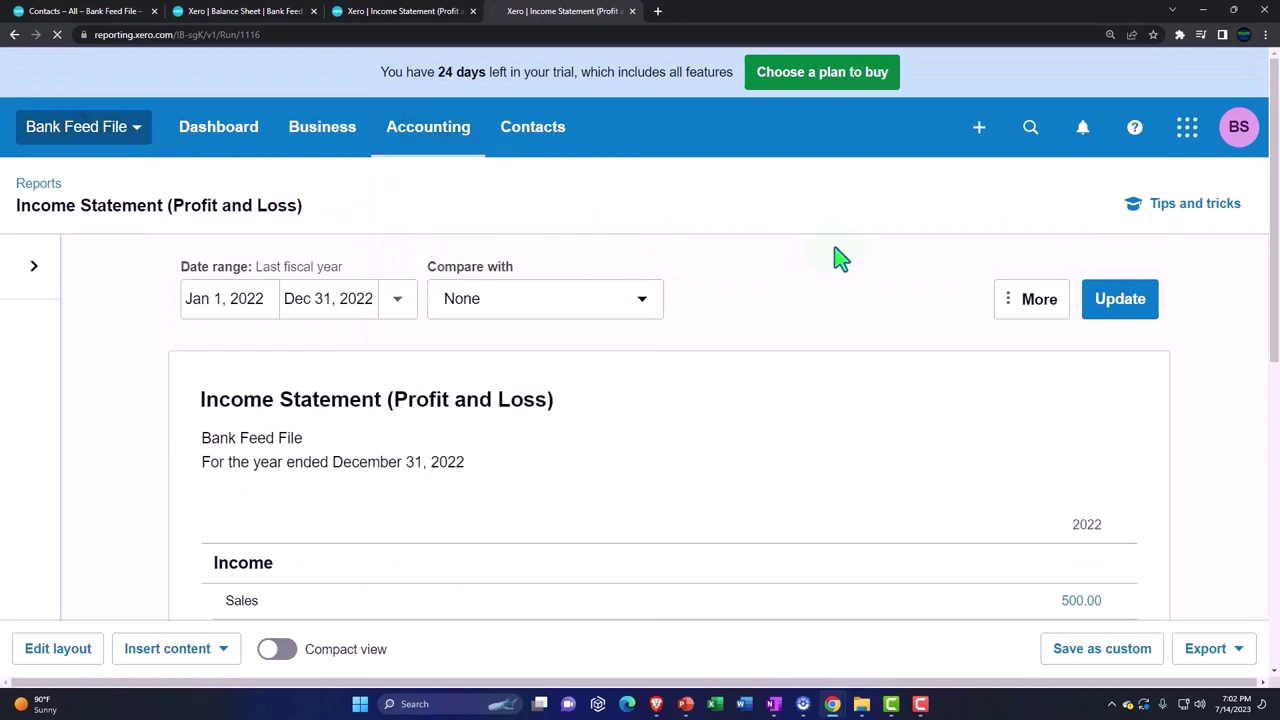
click(900, 187)
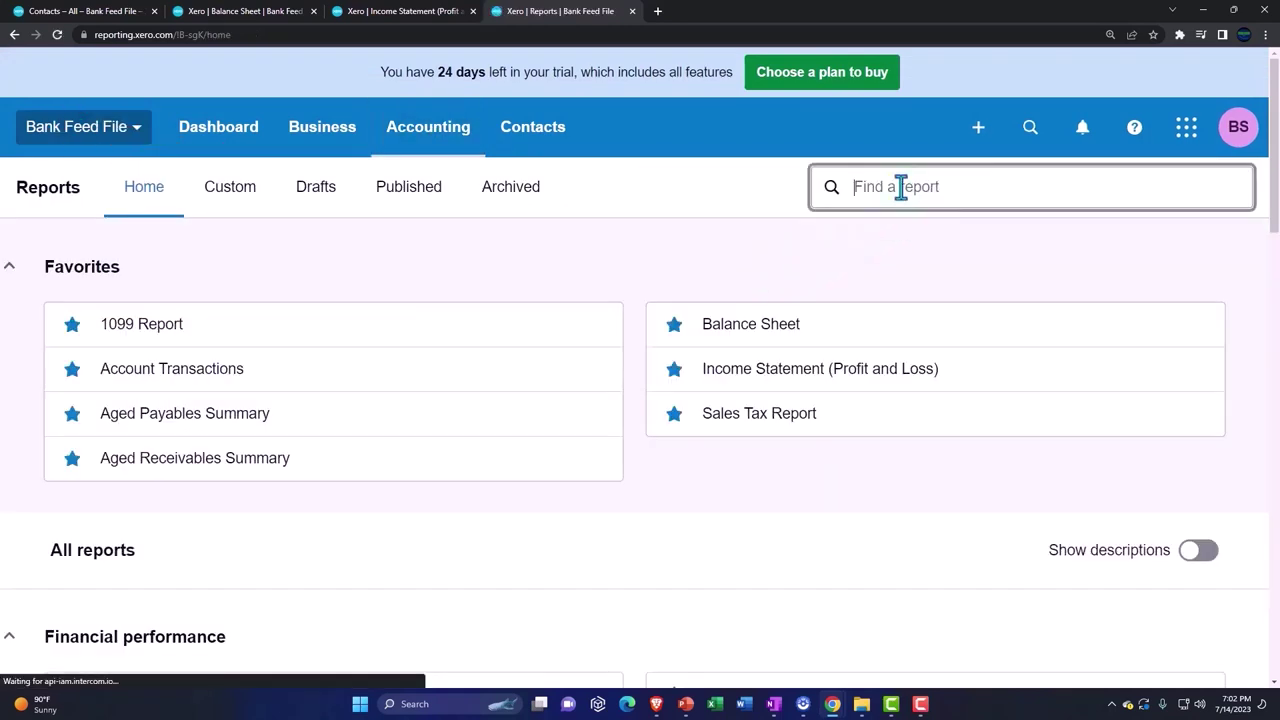
text(trial)
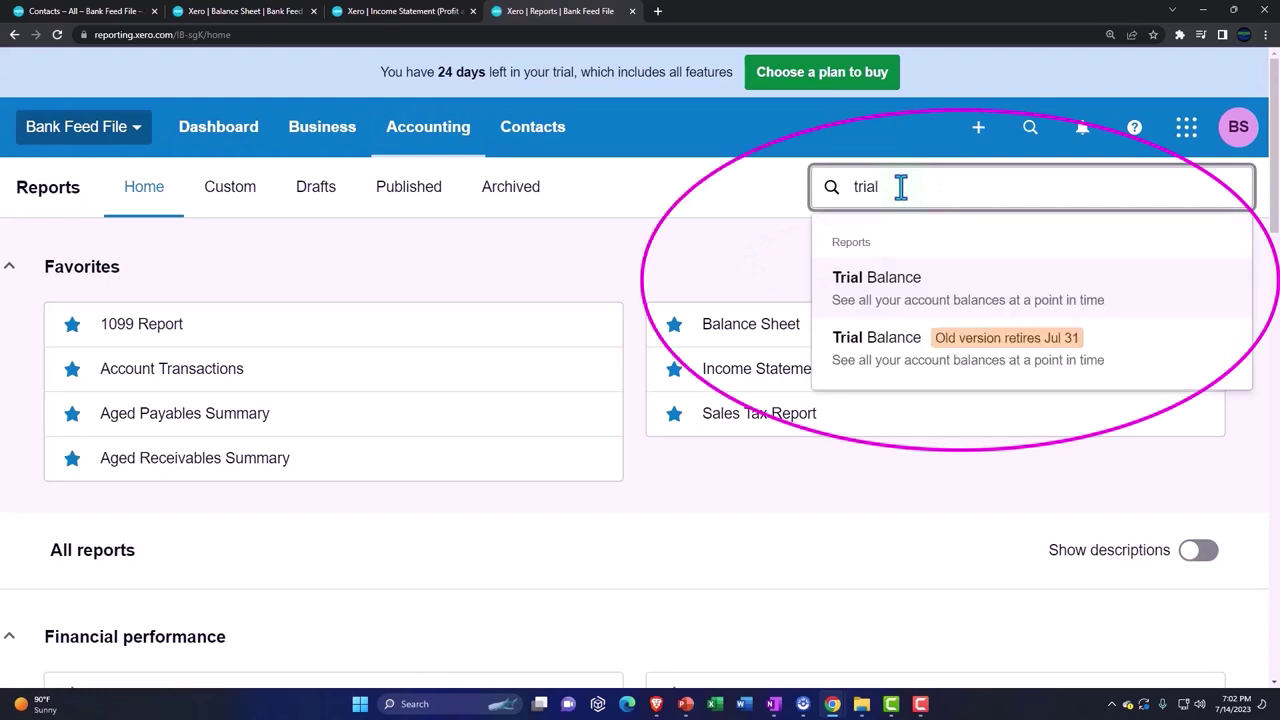
click(896, 290)
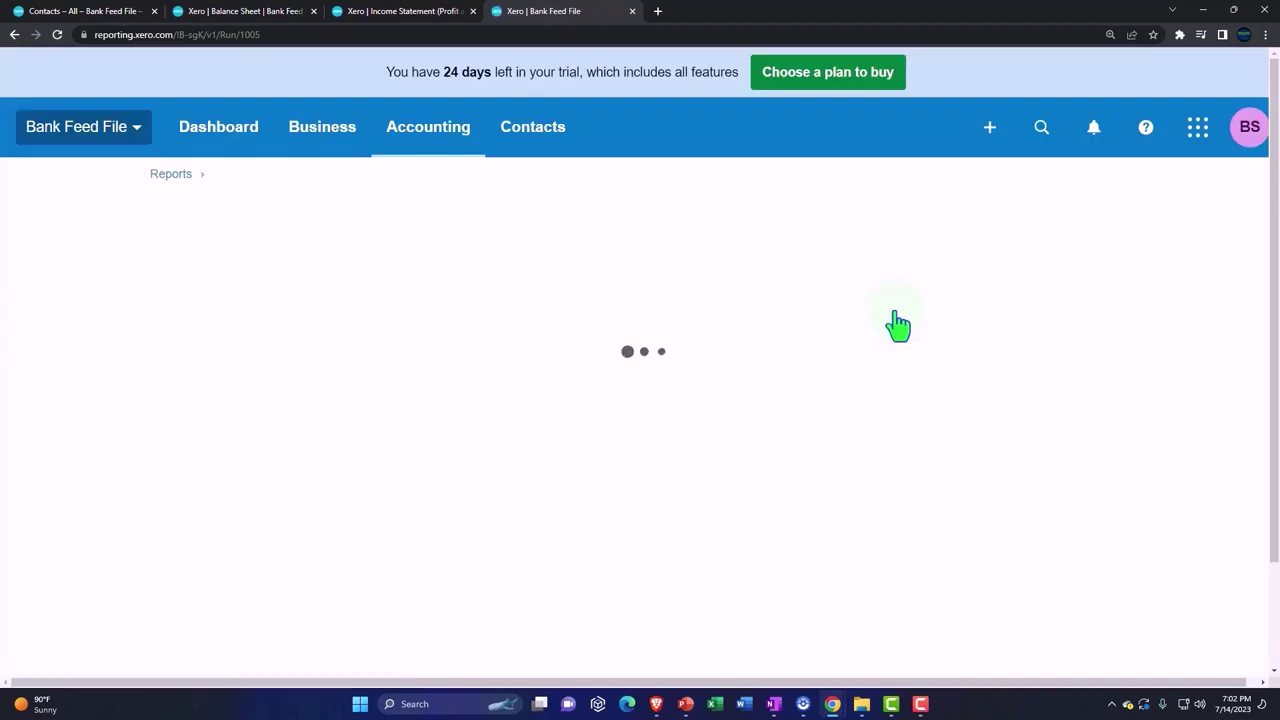
Review the Trial Balance, noting Retained Earnings 12,000.00 and matching 15,419.51 totals.
scroll(897, 322, down, 3)
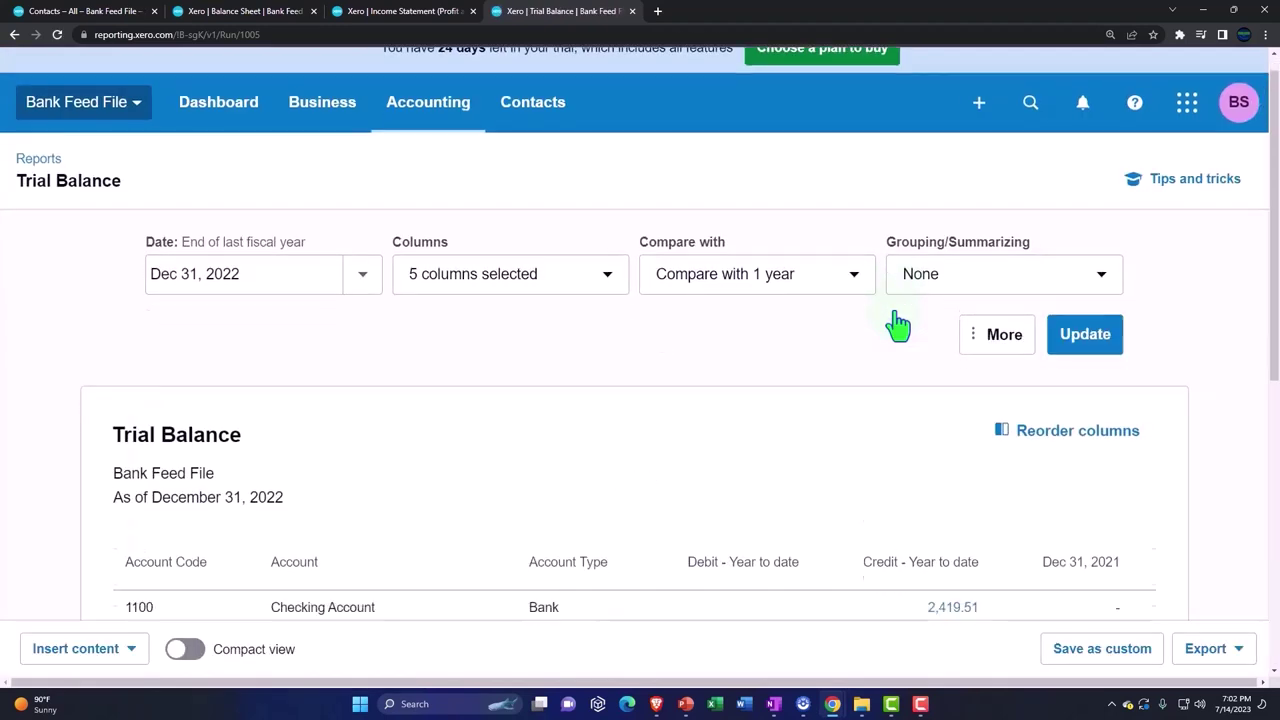
scroll(897, 325, down, 1)
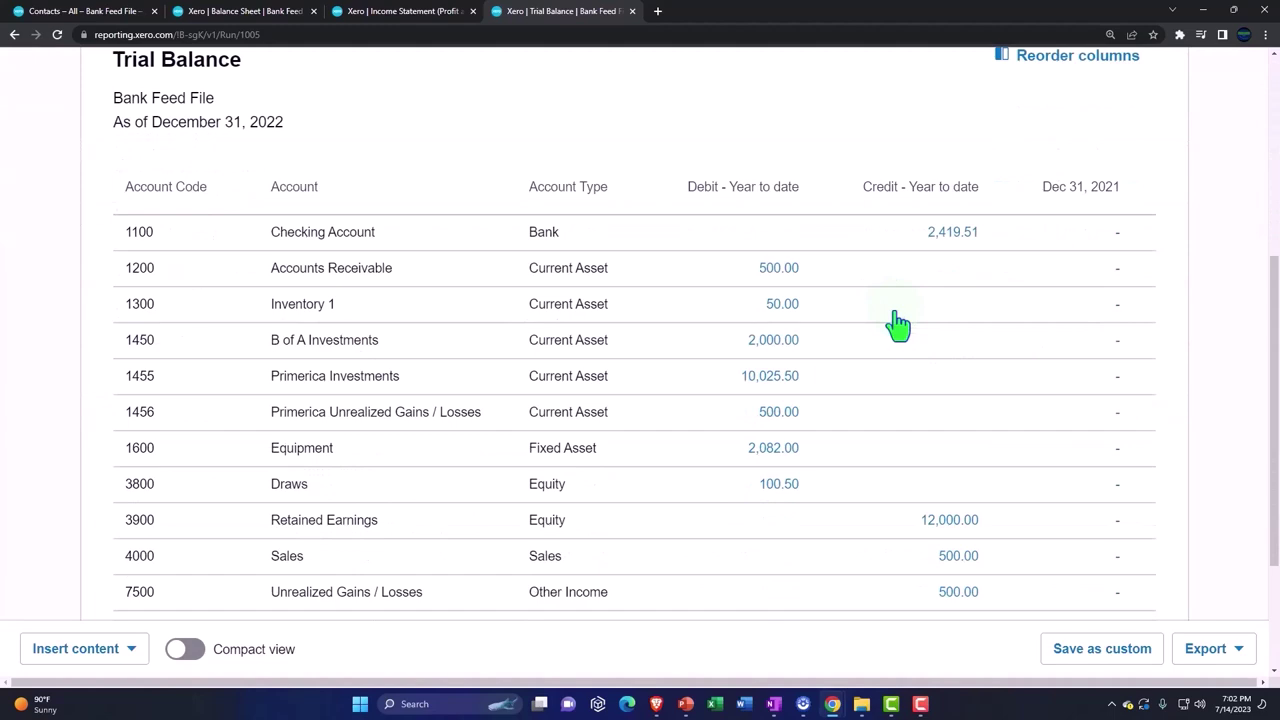
mouse_move(382, 240)
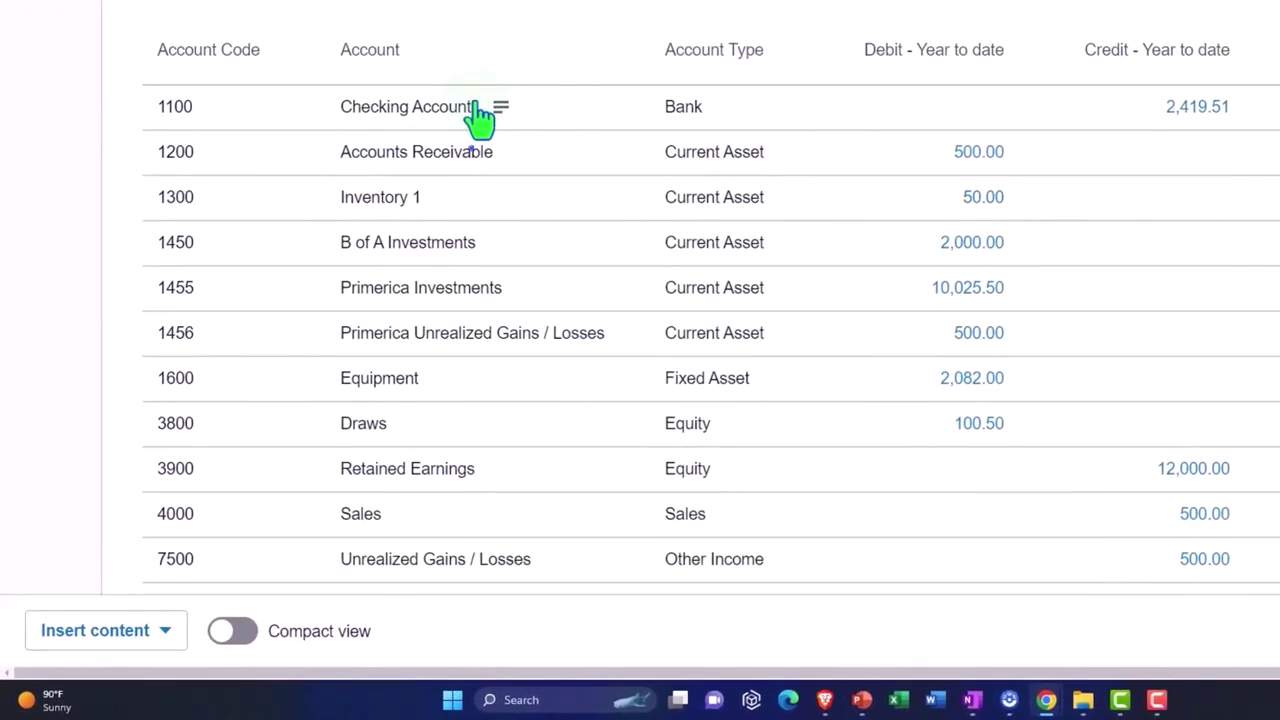
scroll(476, 110, down, 1)
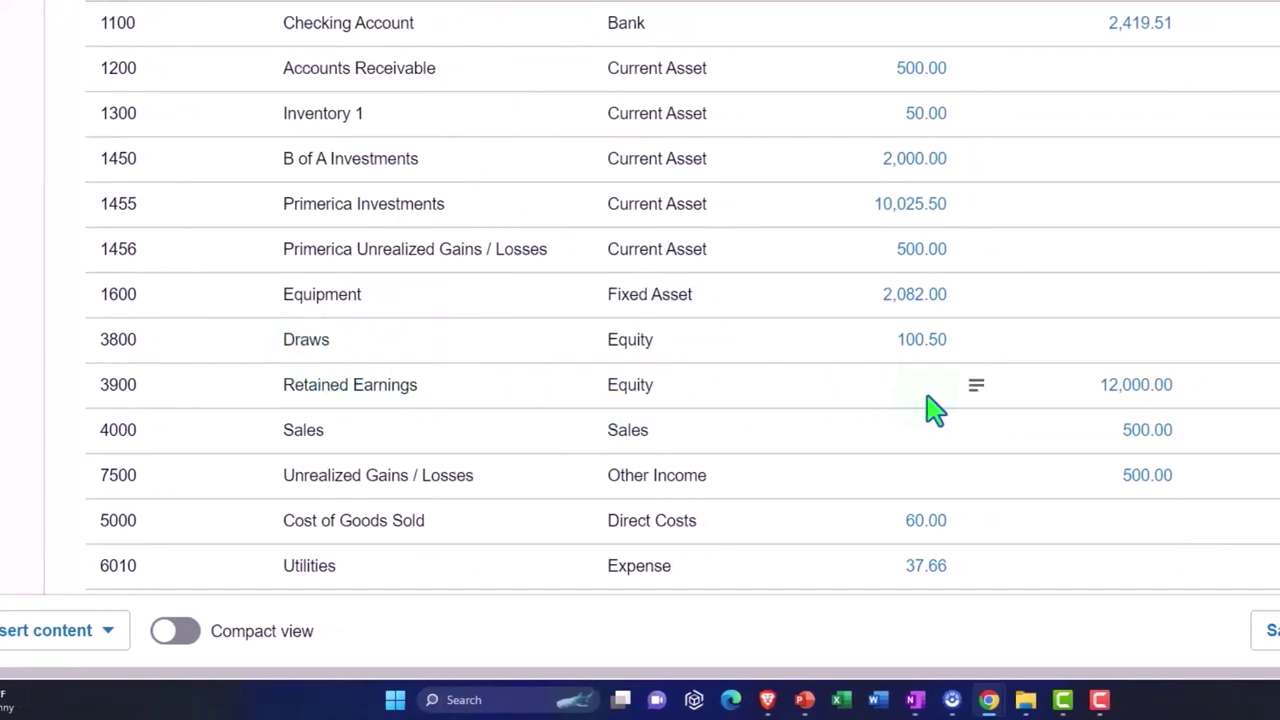
click(1152, 390)
scroll(1155, 398, down, 1)
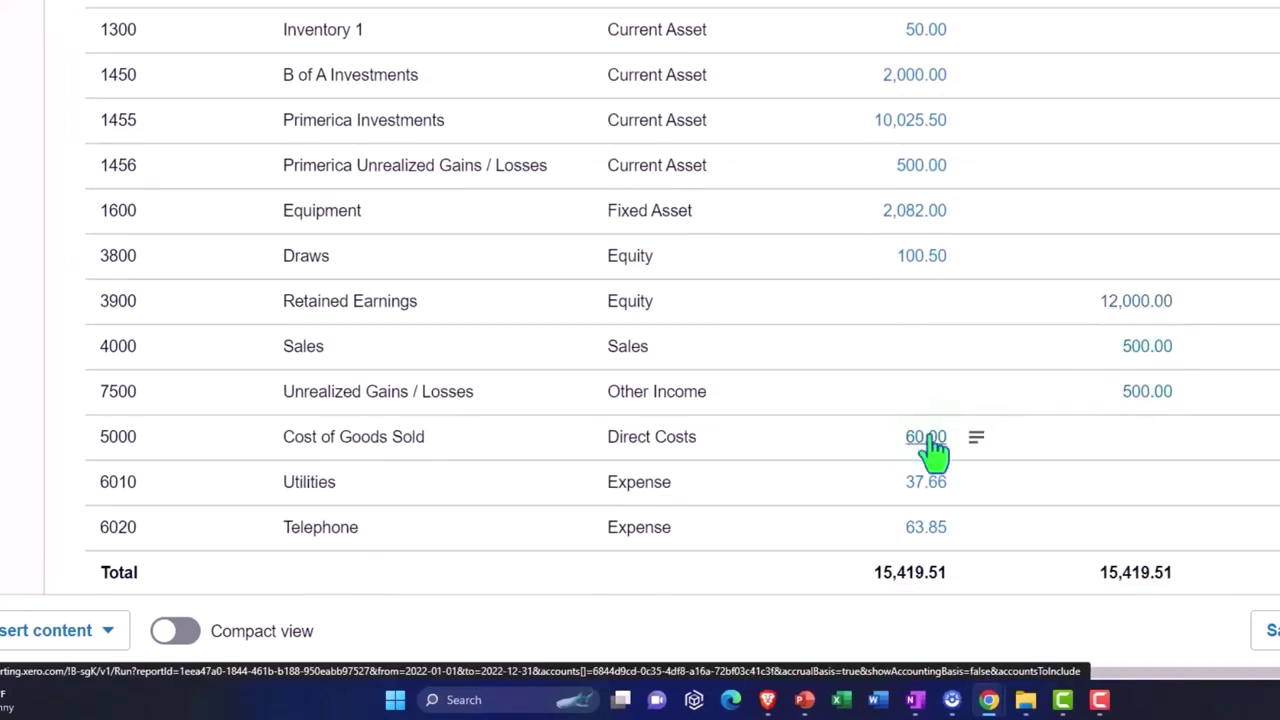
click(930, 570)
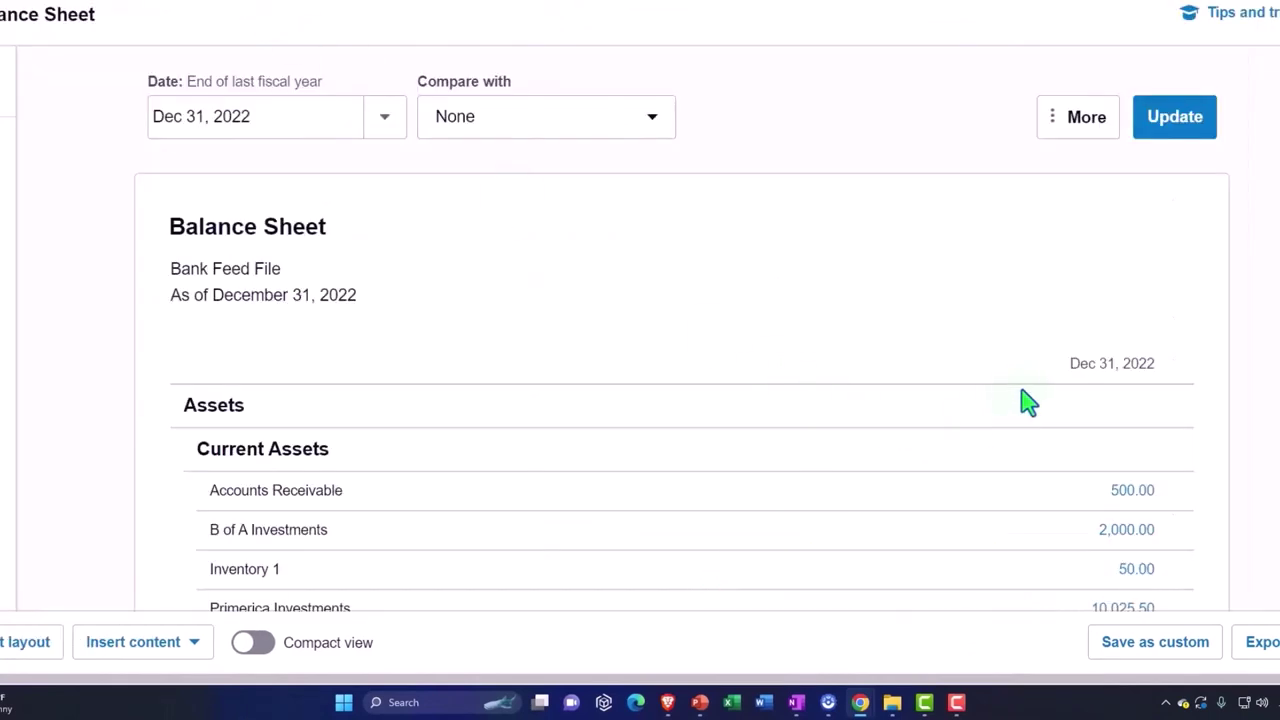
Scroll the Balance Sheet to Total Equity, checking the 15,157.50 total and Draws (100.50).
scroll(1030, 400, down, 2)
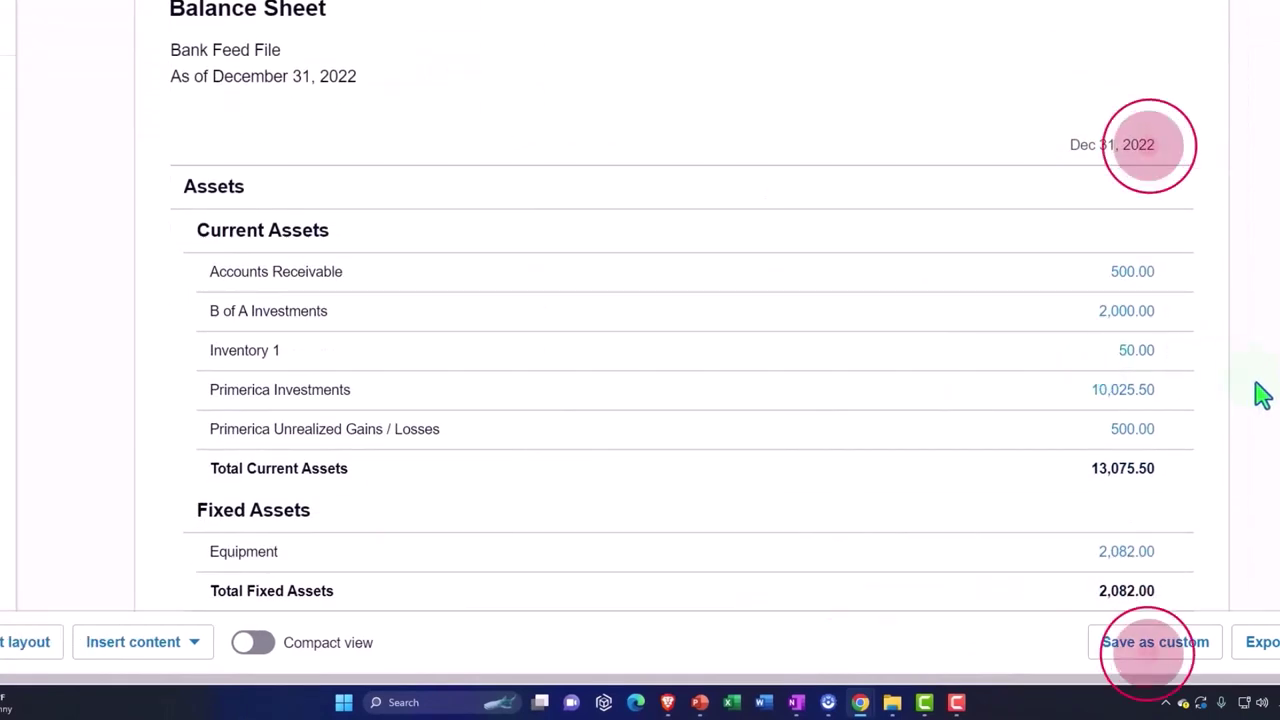
scroll(1262, 395, down, 3)
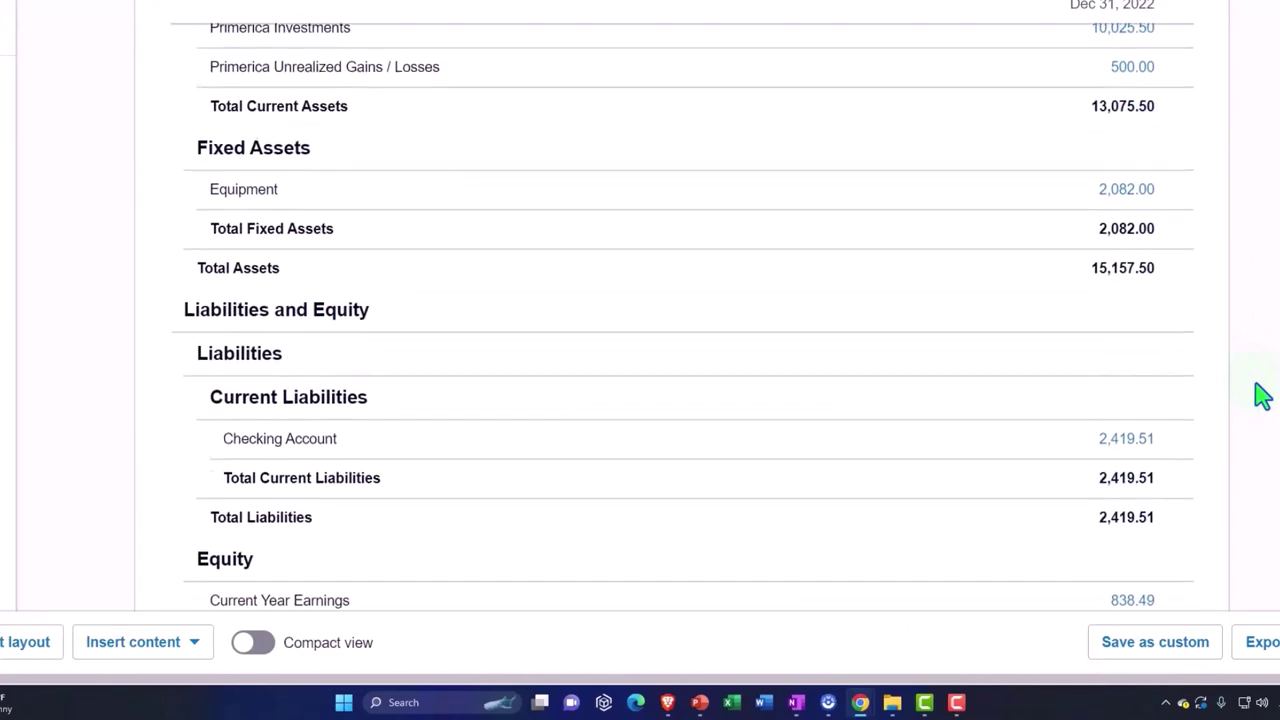
scroll(1262, 395, down, 1)
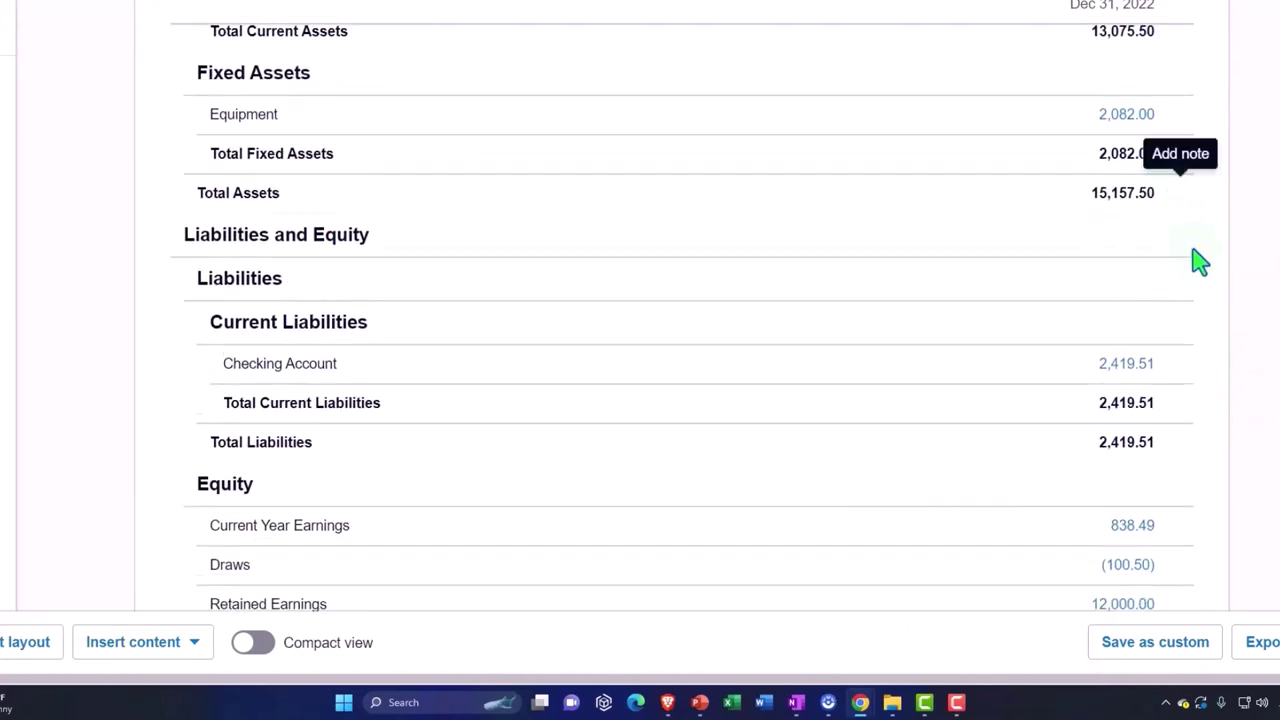
scroll(1210, 320, down, 2)
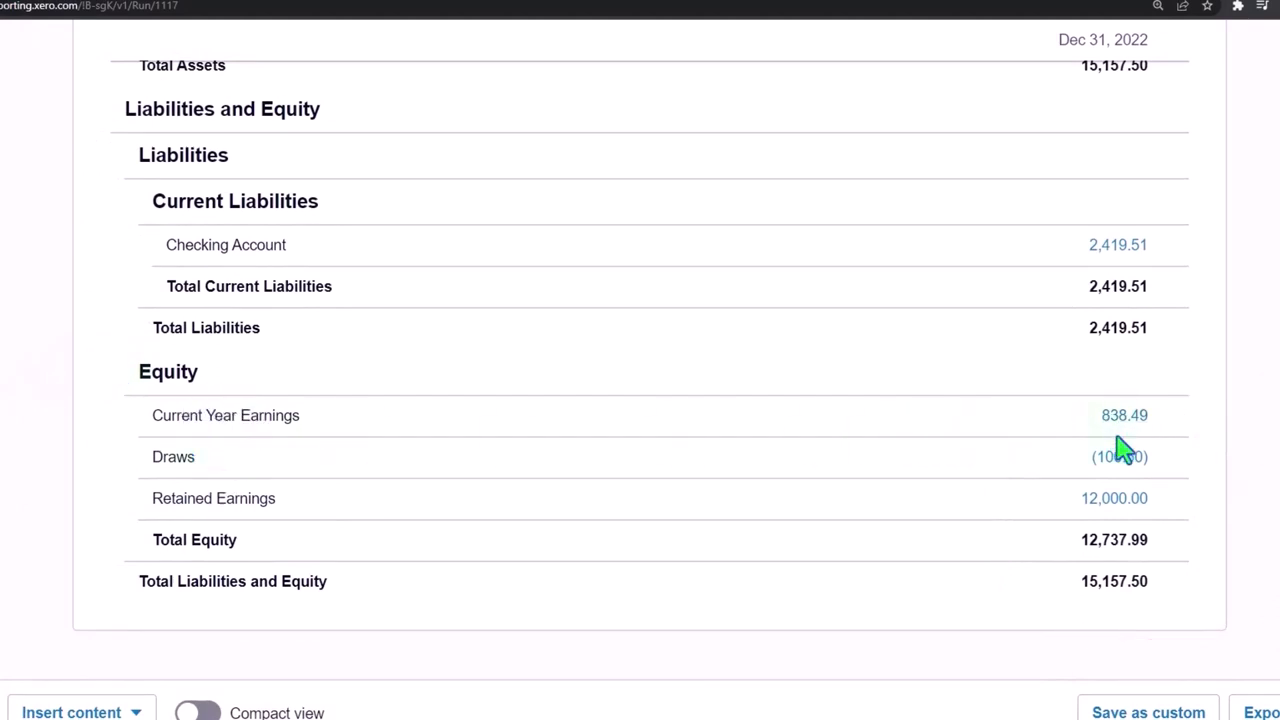
Review the 2022 Income Statement to Net Income, highlighting the 500.00 other income.
click(400, 11)
scroll(652, 396, down, 4)
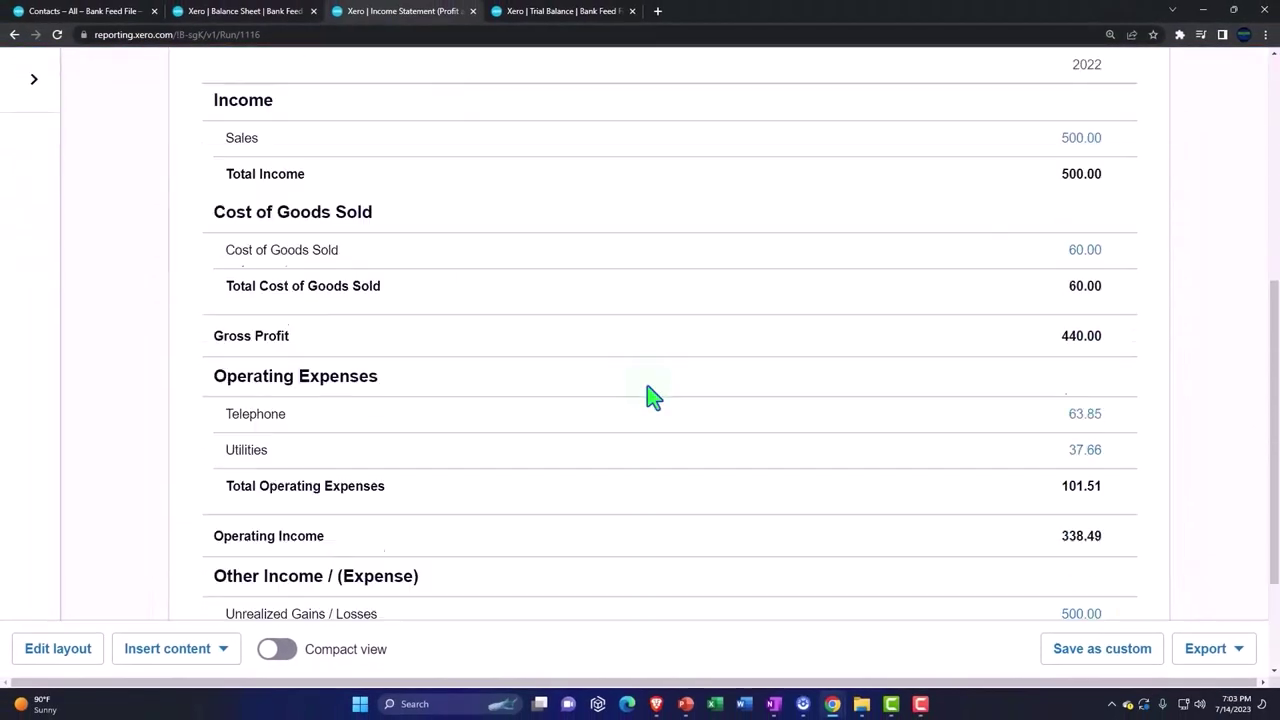
scroll(652, 396, down, 2)
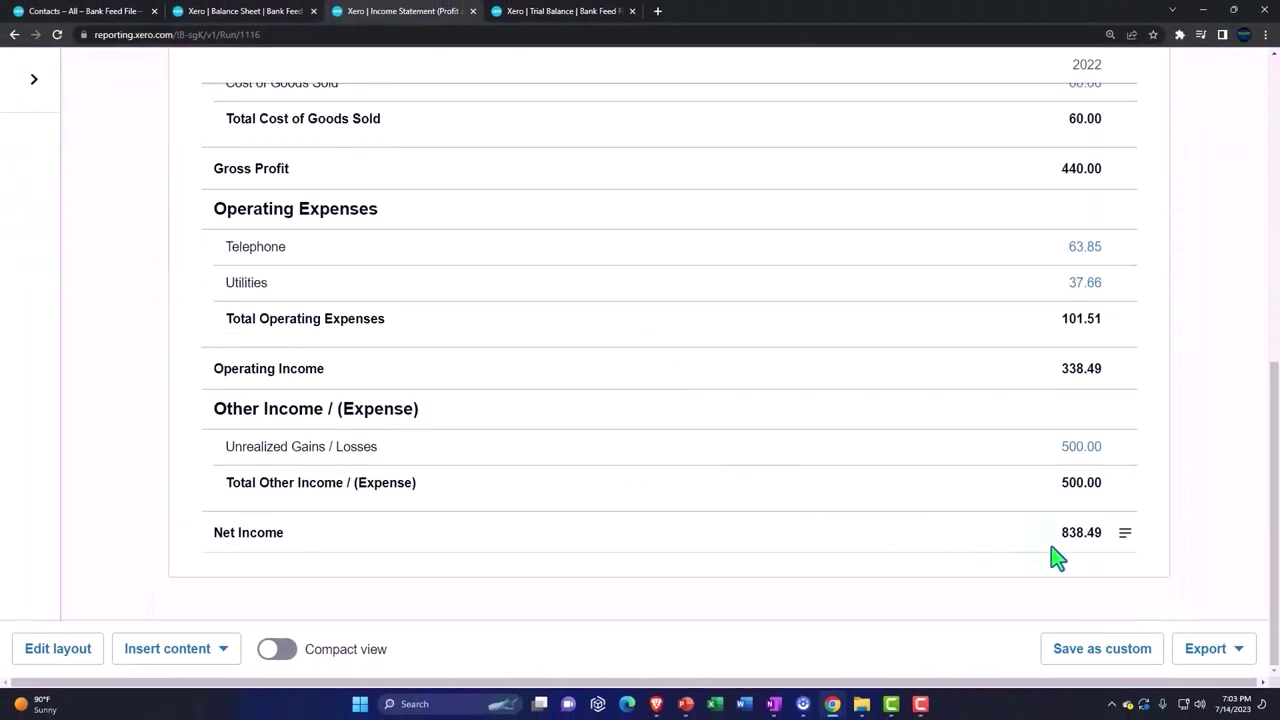
drag(1062, 493, 1106, 476)
scroll(1200, 460, up, 2)
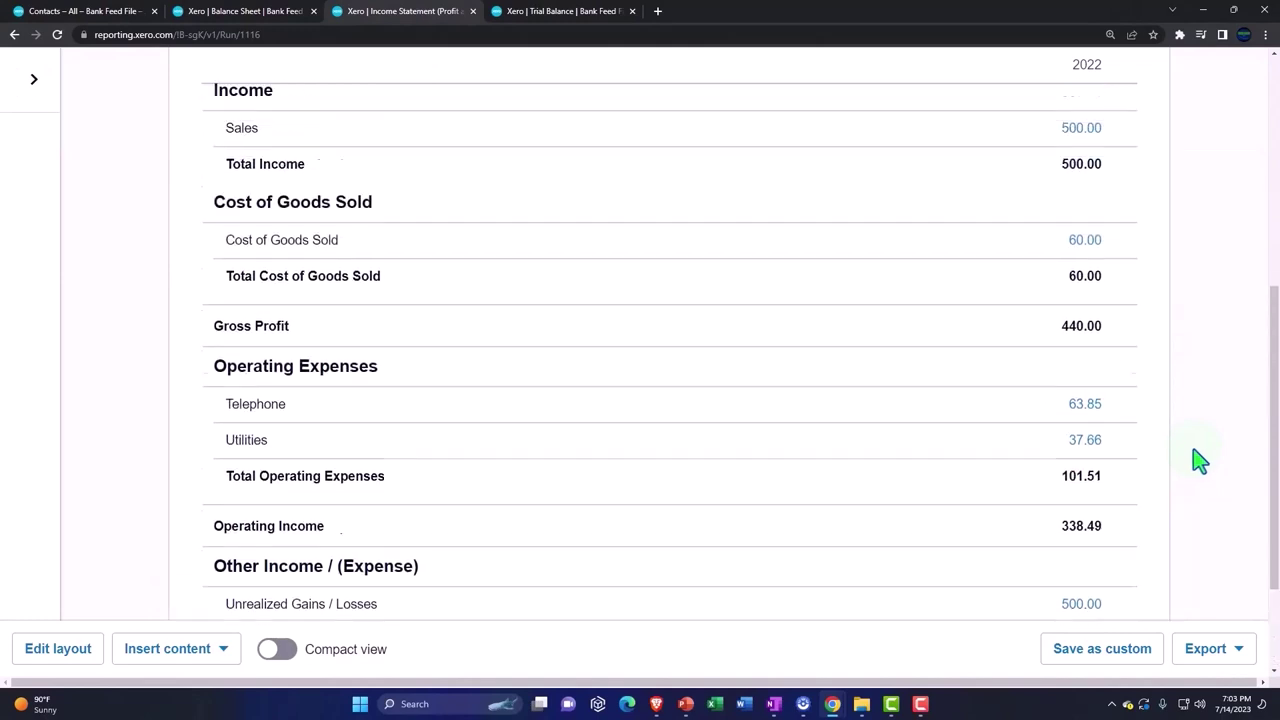